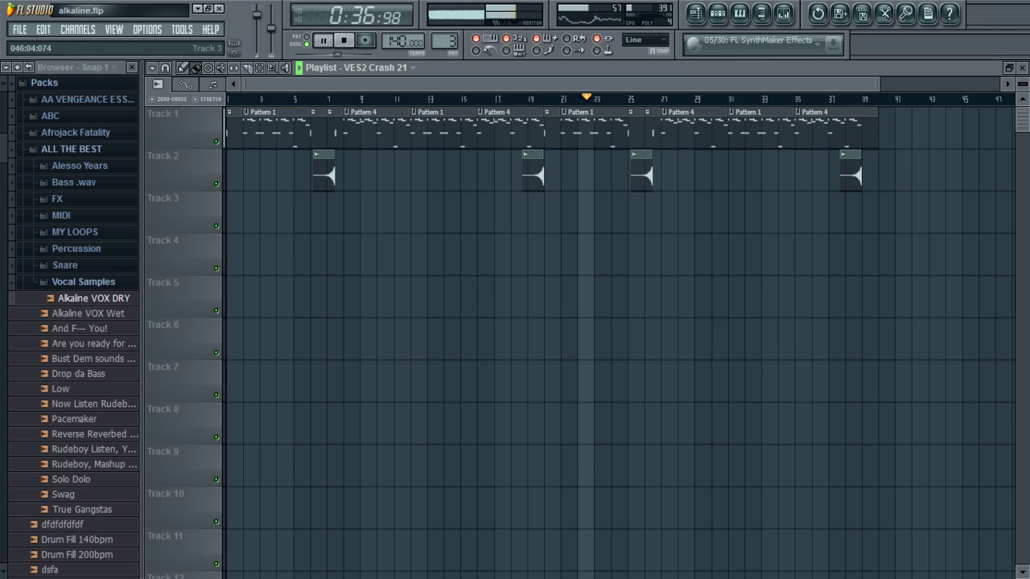
drag(678, 83, 799, 210)
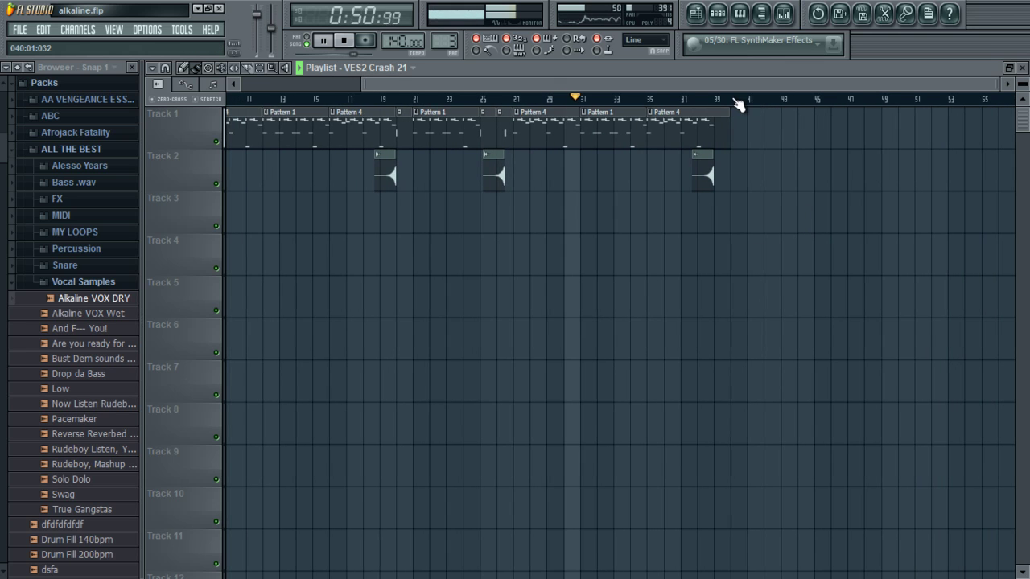
scroll(734, 100, up, 2)
scroll(734, 100, up, 2)
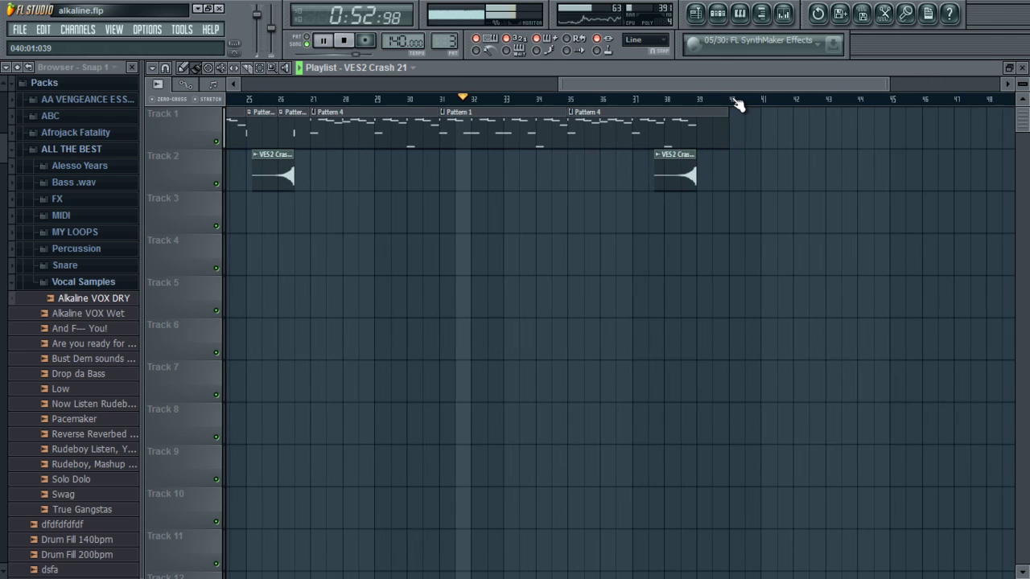
scroll(736, 103, down, 3)
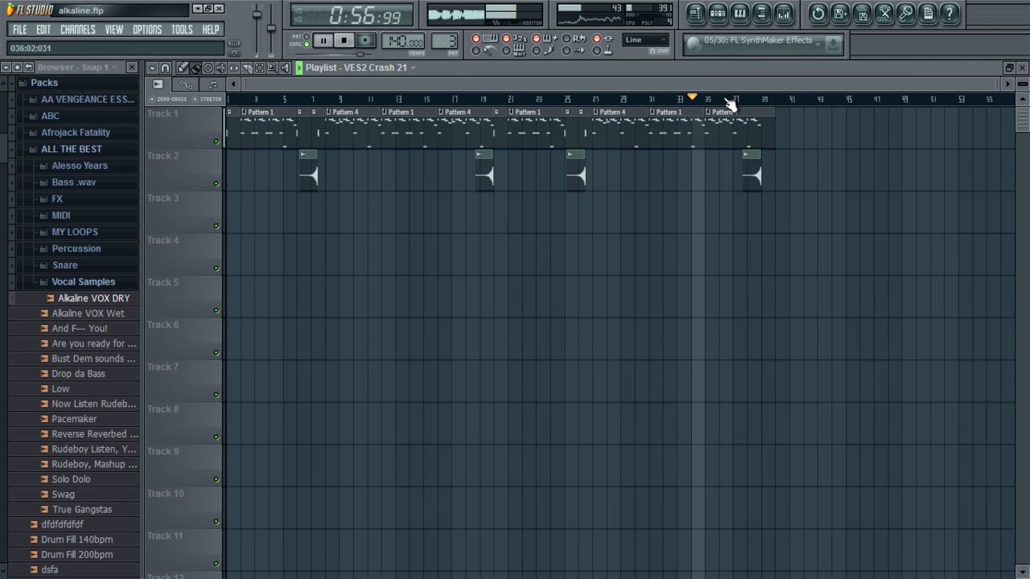
Collapse the Vocal Samples and ALL THE BEST folders in the browser and stop the song's playback.
click(84, 282)
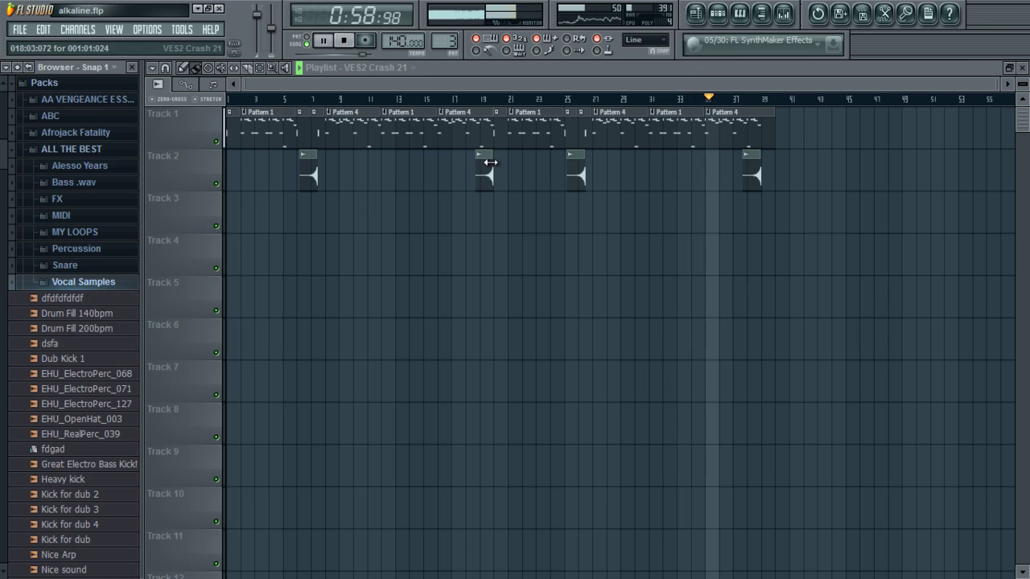
click(90, 152)
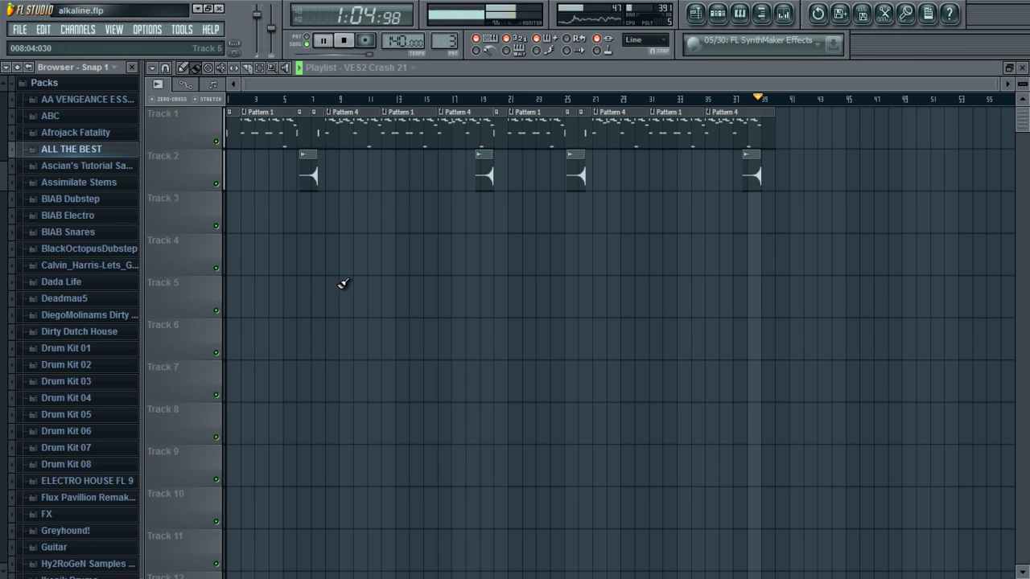
key(space)
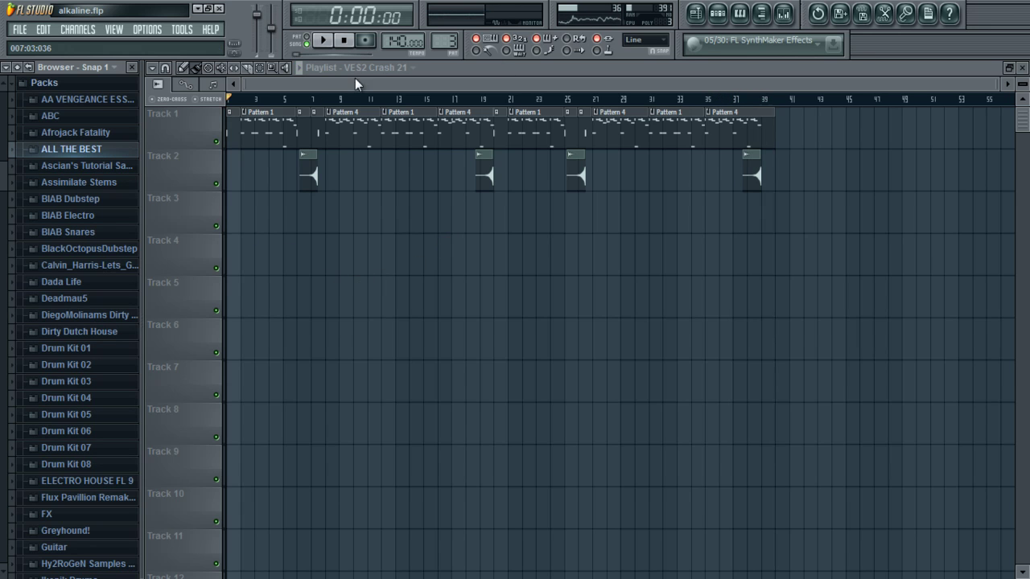
Open the IL Harmor channel's plugin from the step sequencer and play test notes to hear the Alkaline vocal.
click(783, 13)
click(783, 13)
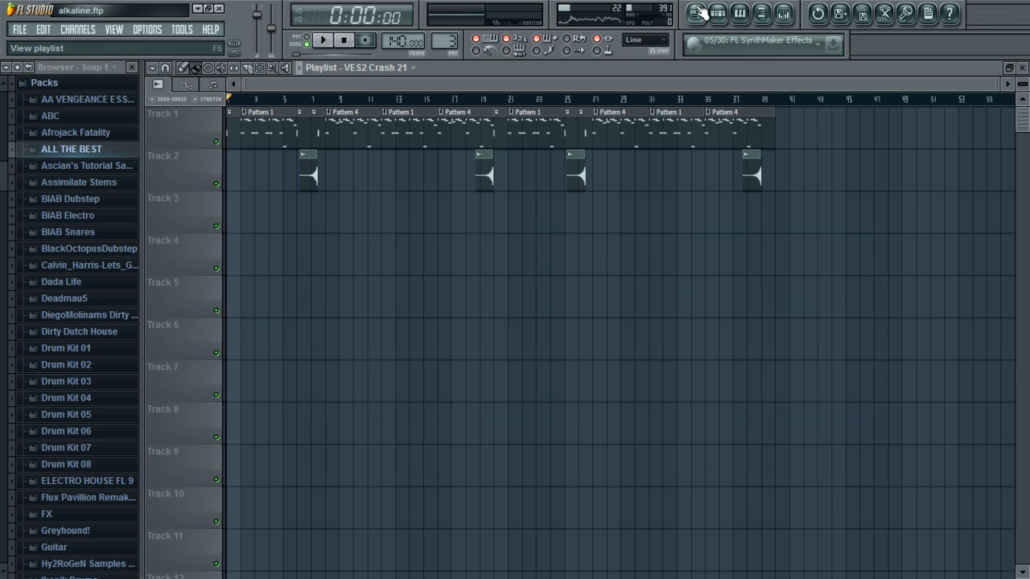
click(718, 13)
click(390, 212)
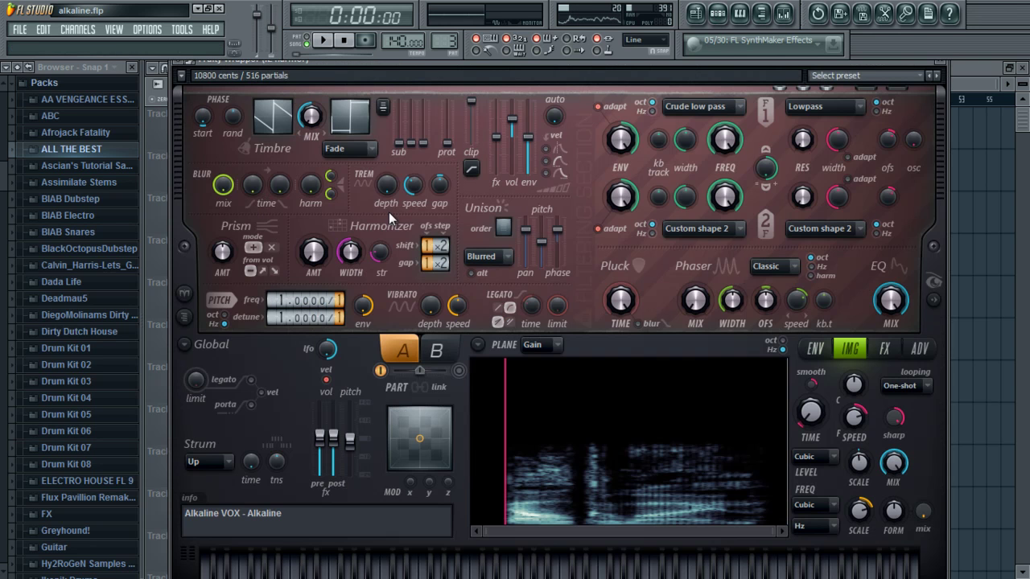
key(q)
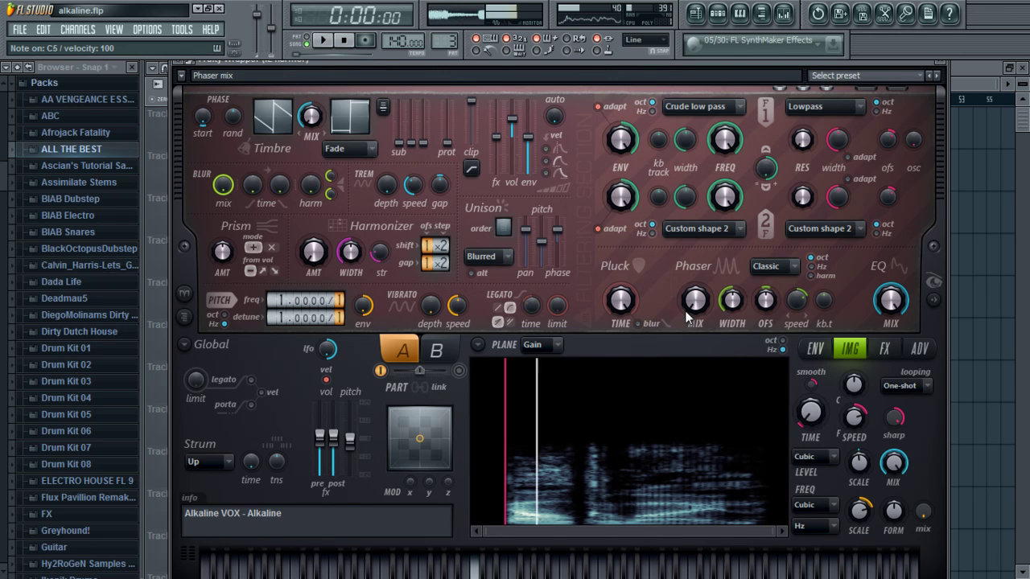
key(b)
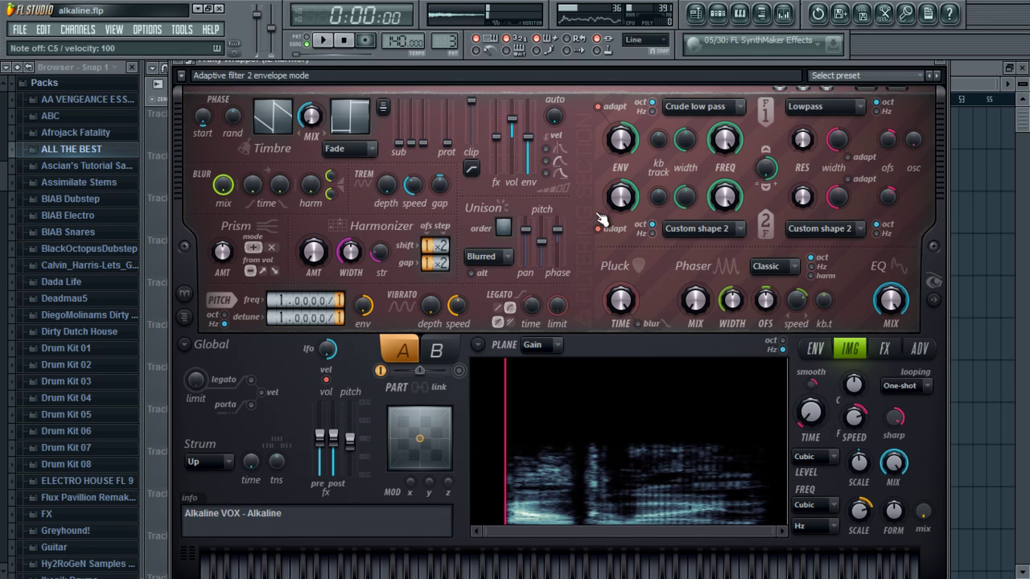
Shift the Harmor window slightly and expand the Vocal Samples folder inside the ALL THE BEST pack.
drag(407, 65, 439, 69)
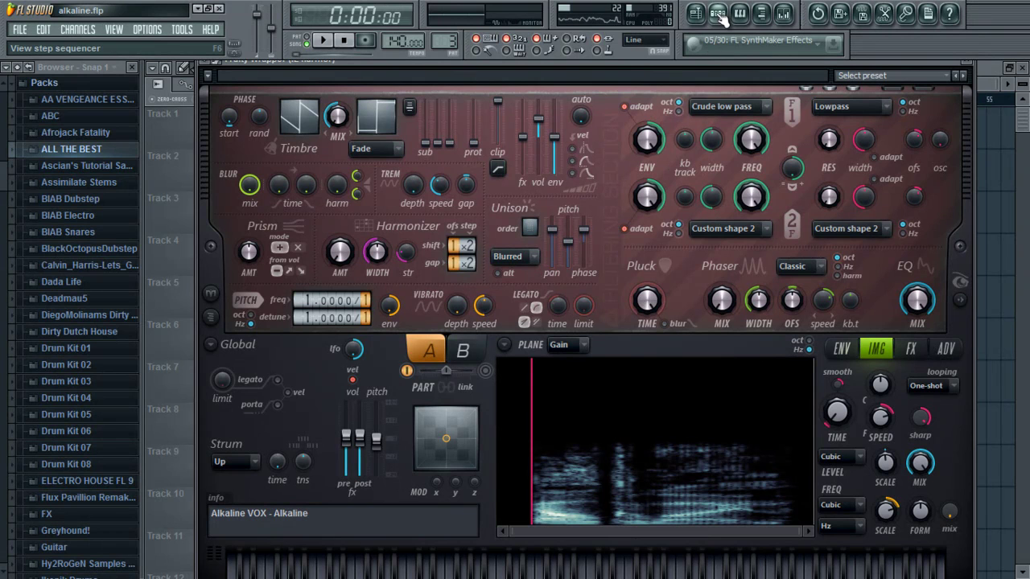
click(72, 150)
click(82, 216)
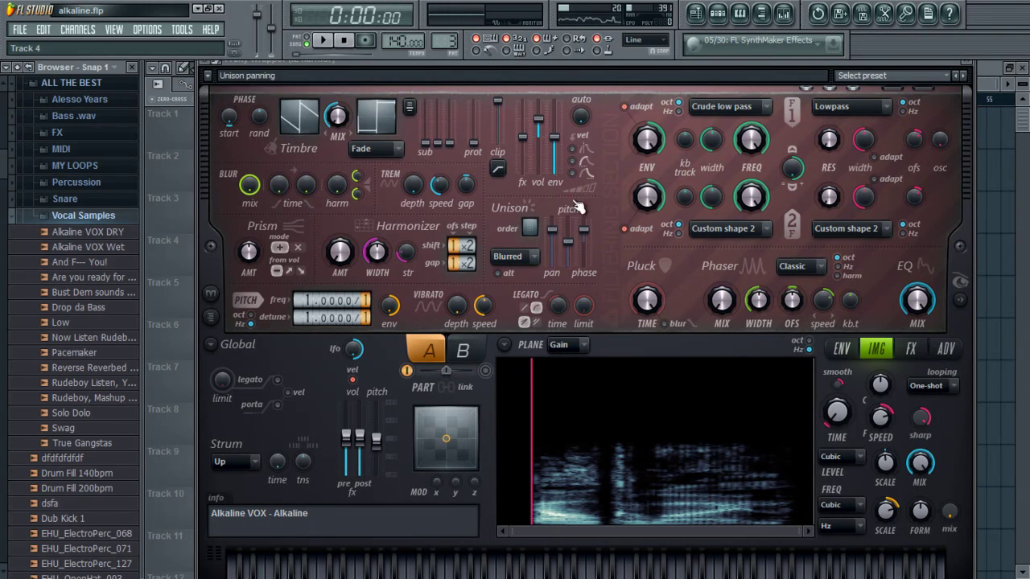
click(208, 76)
click(217, 98)
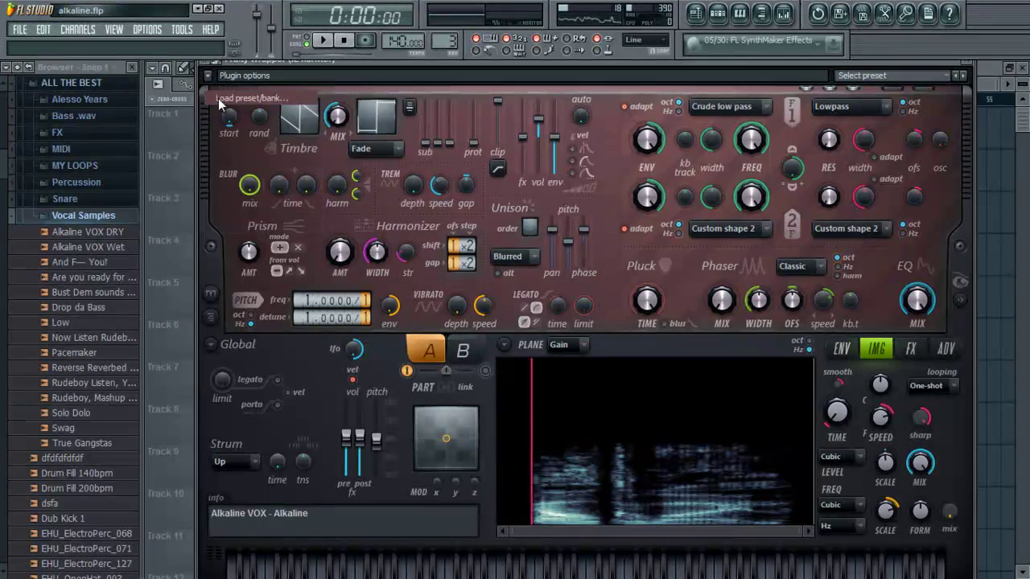
click(812, 96)
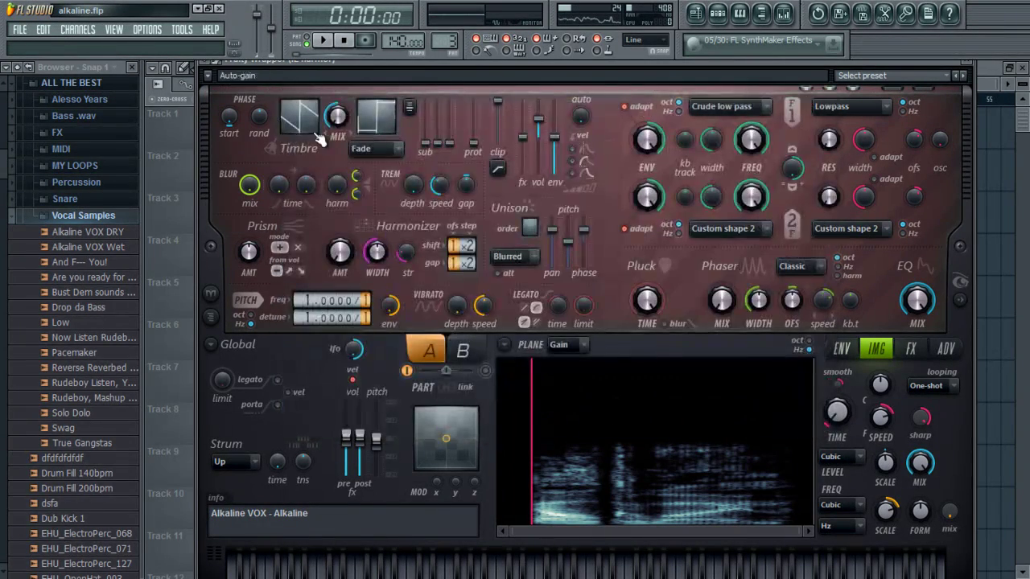
click(209, 78)
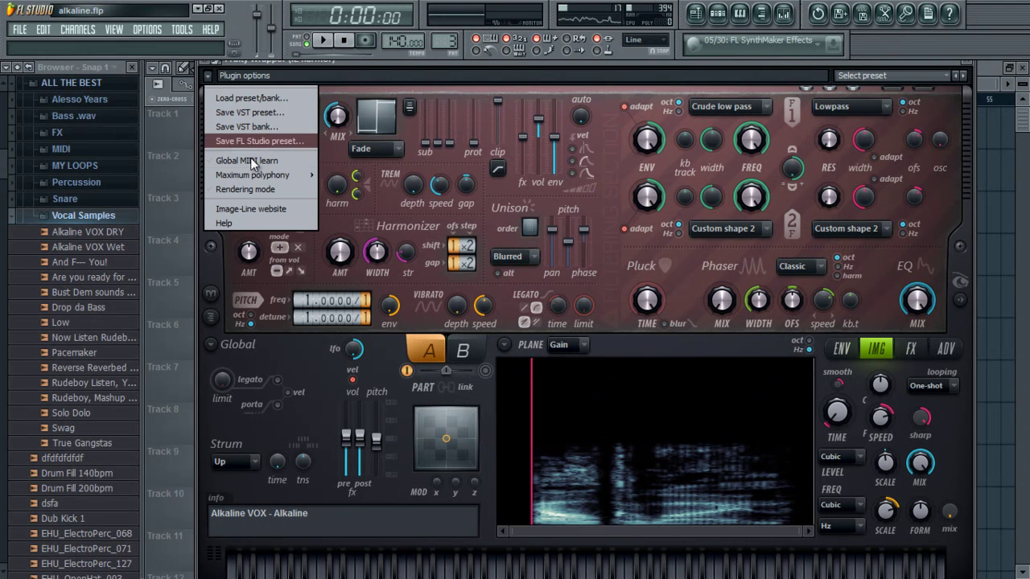
click(388, 190)
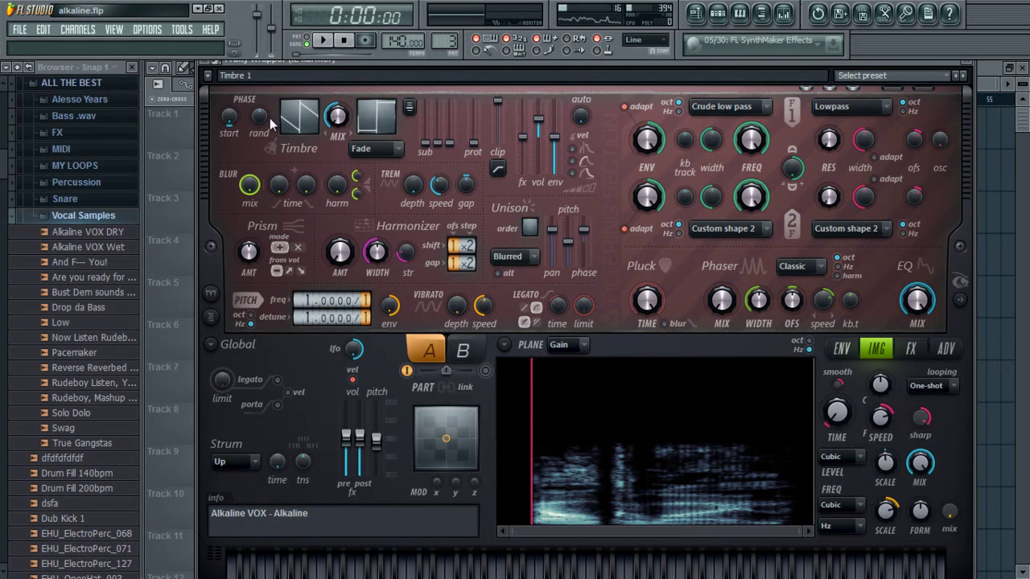
Close the plugin window and replace the IL Harmor channel with a fresh IL Harmor instance.
click(961, 75)
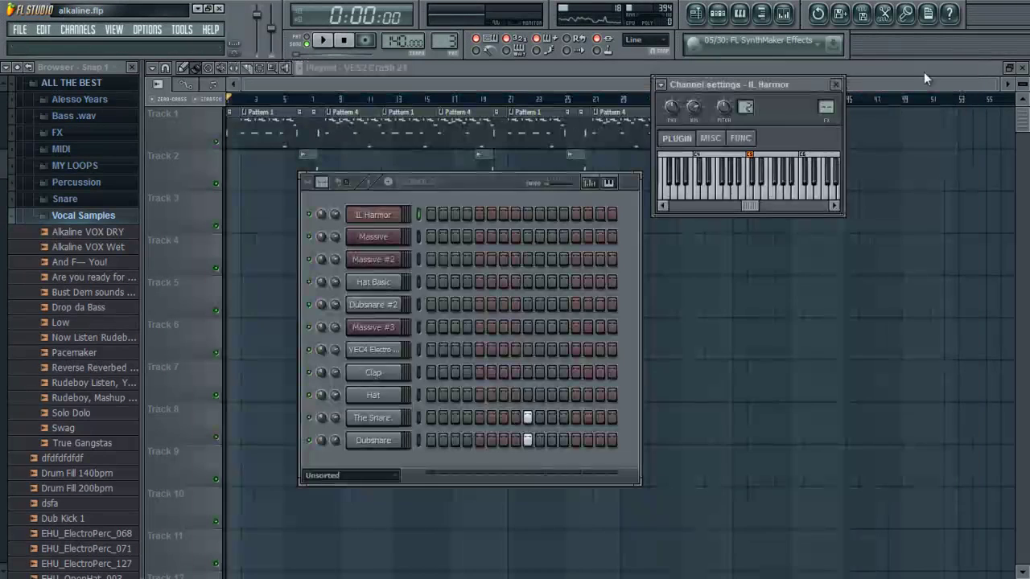
right_click(398, 211)
mouse_move(469, 371)
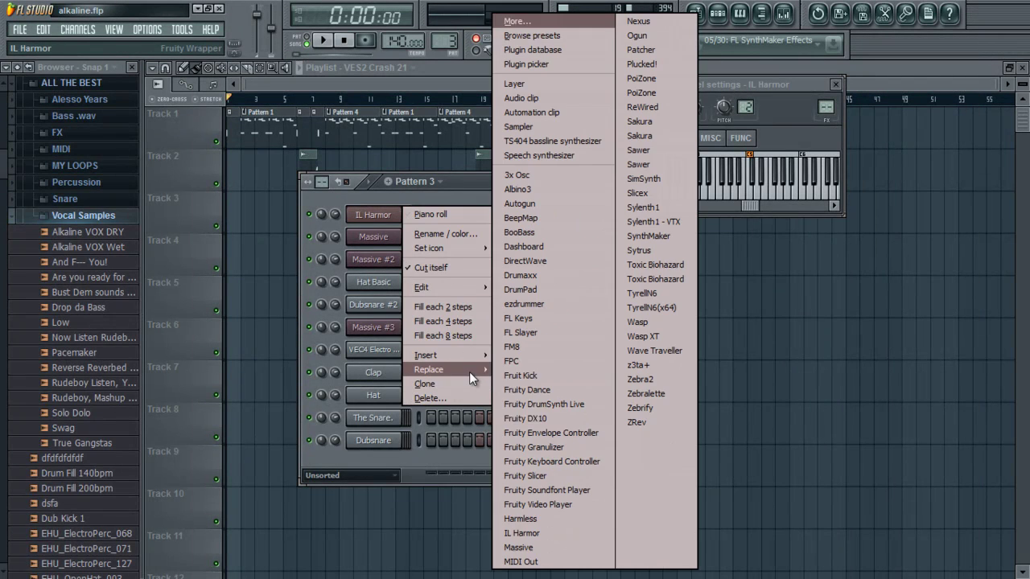
click(540, 534)
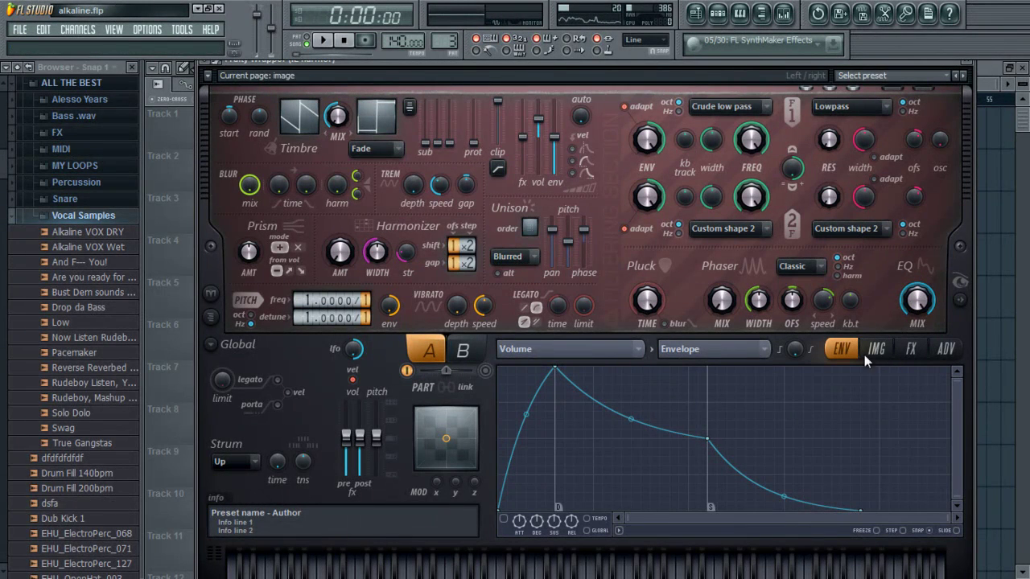
Show Harmor's image section, preview the Alkaline VOX DRY sample and load it into that section.
click(889, 354)
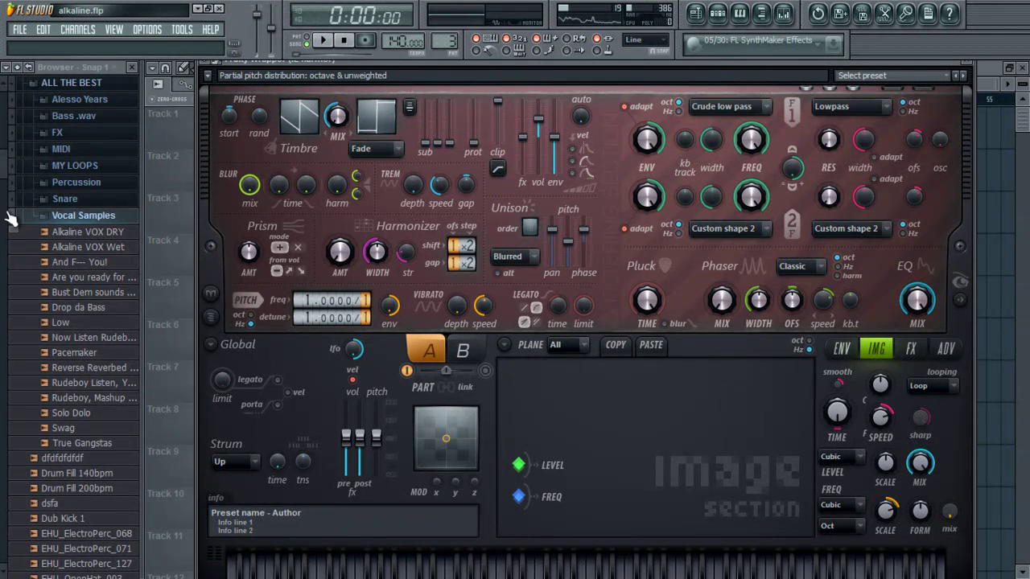
click(62, 234)
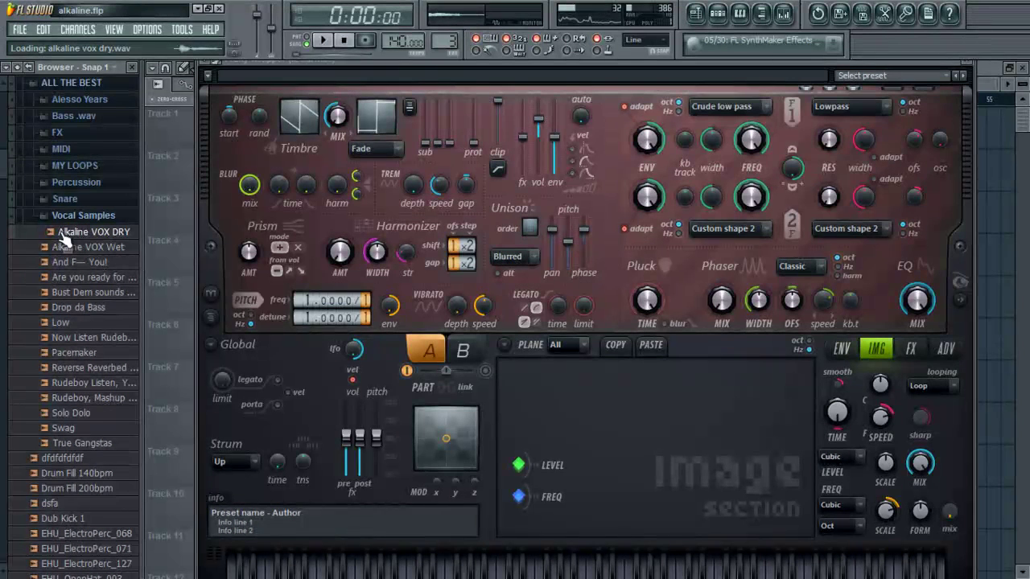
drag(64, 239, 603, 416)
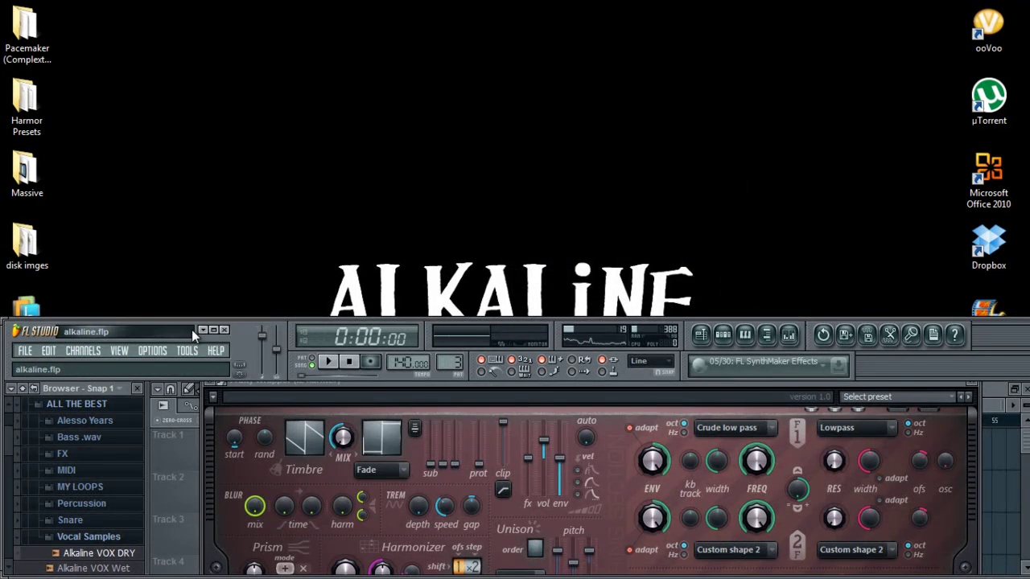
Minimize FL Studio, switch to Internet Explorer and search the web for "voice synthesizer".
click(203, 330)
click(596, 572)
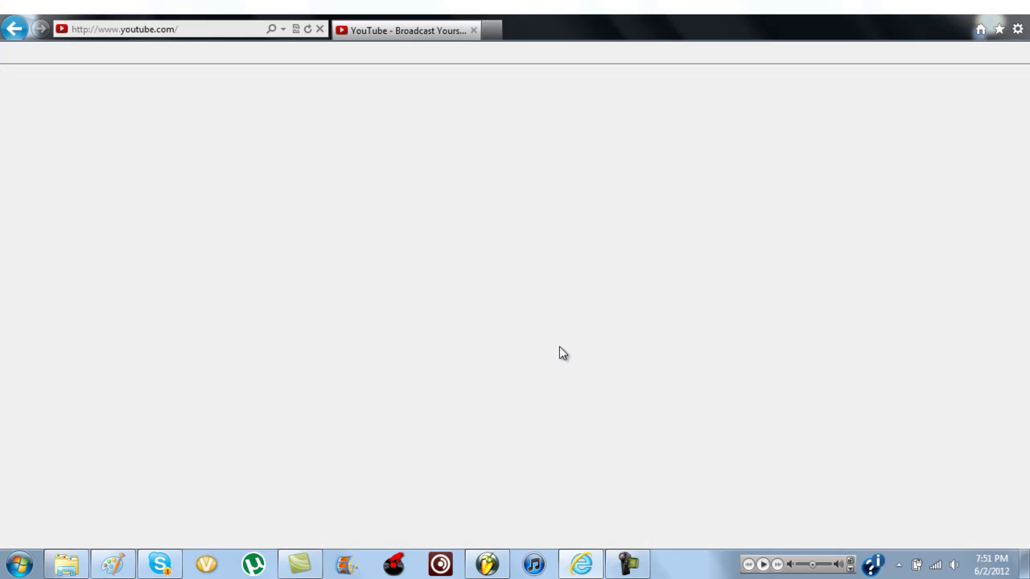
click(217, 29)
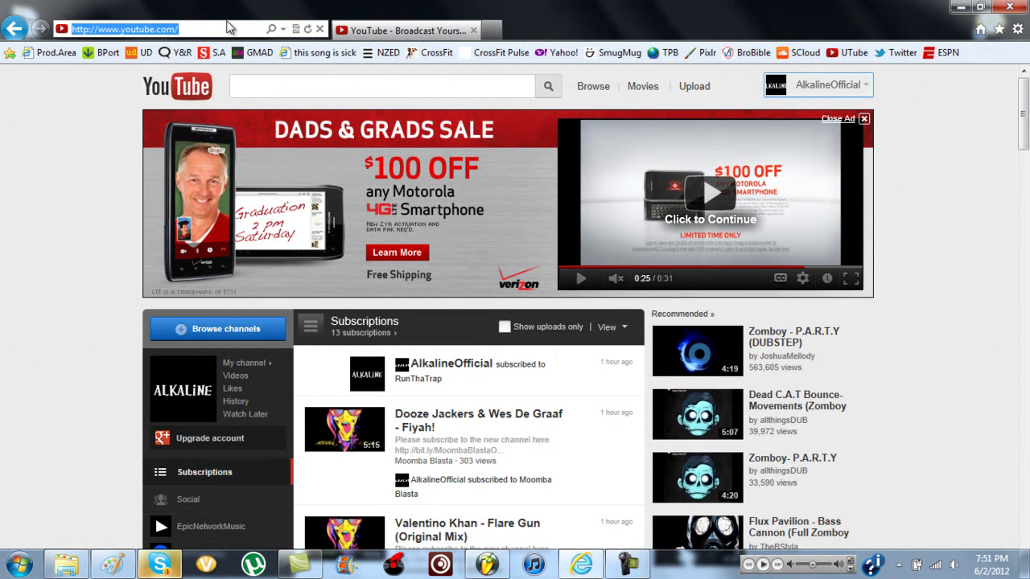
text(voi)
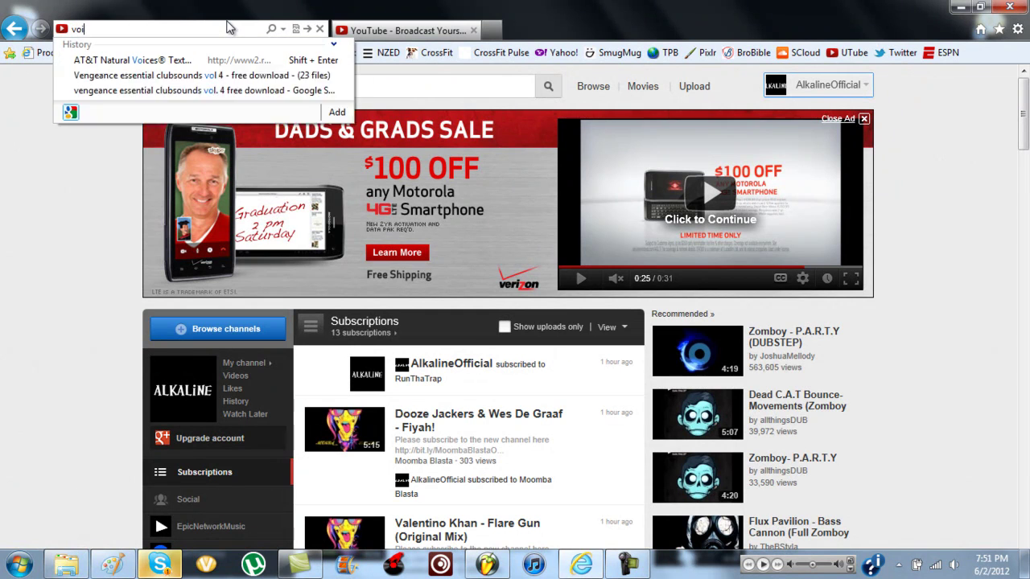
text(ce synthesi)
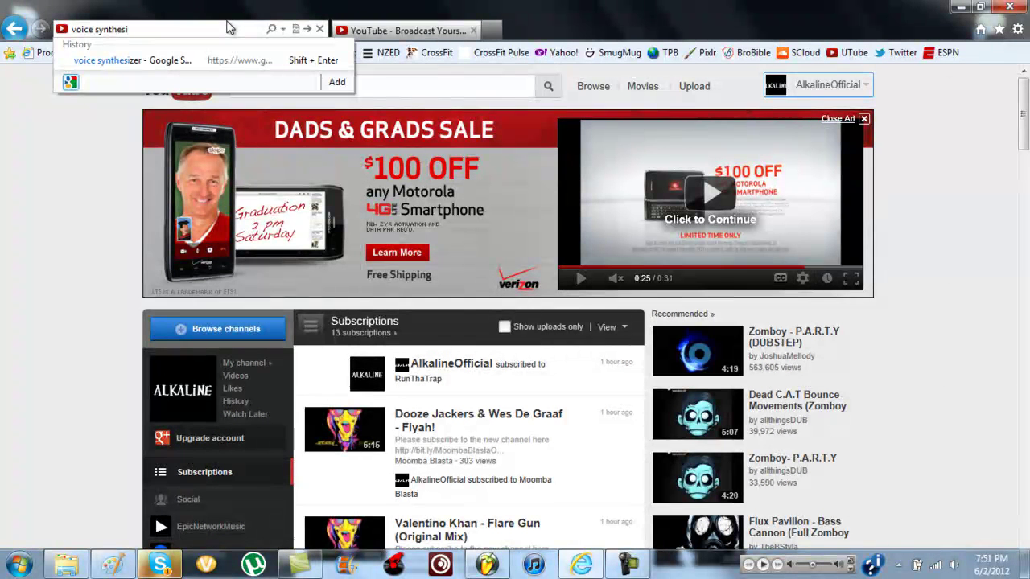
text(zer)
key(Return)
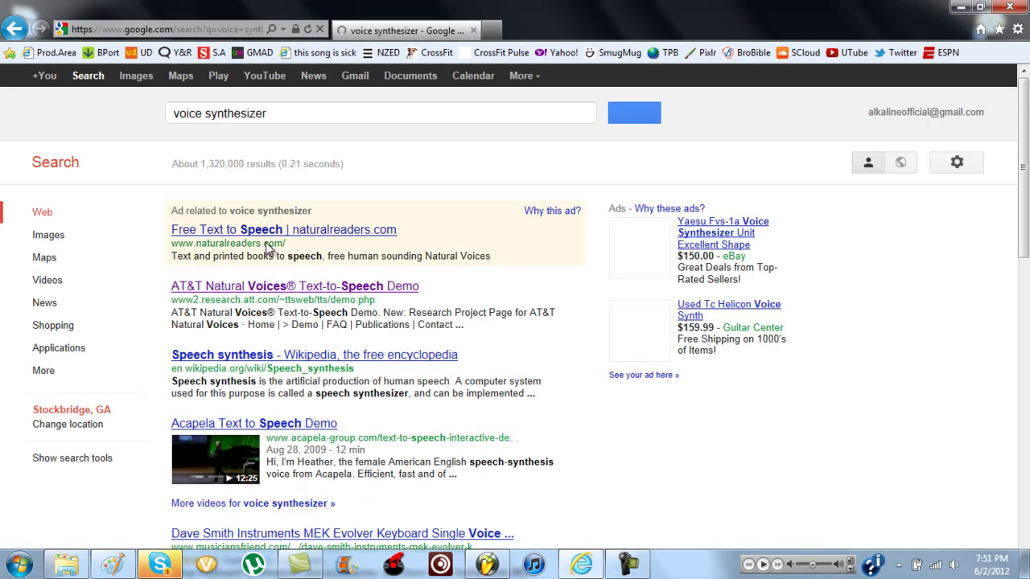
Open the AT&T Natural Voices Text-to-Speech Demo result and clear the default disclaimer text.
click(257, 293)
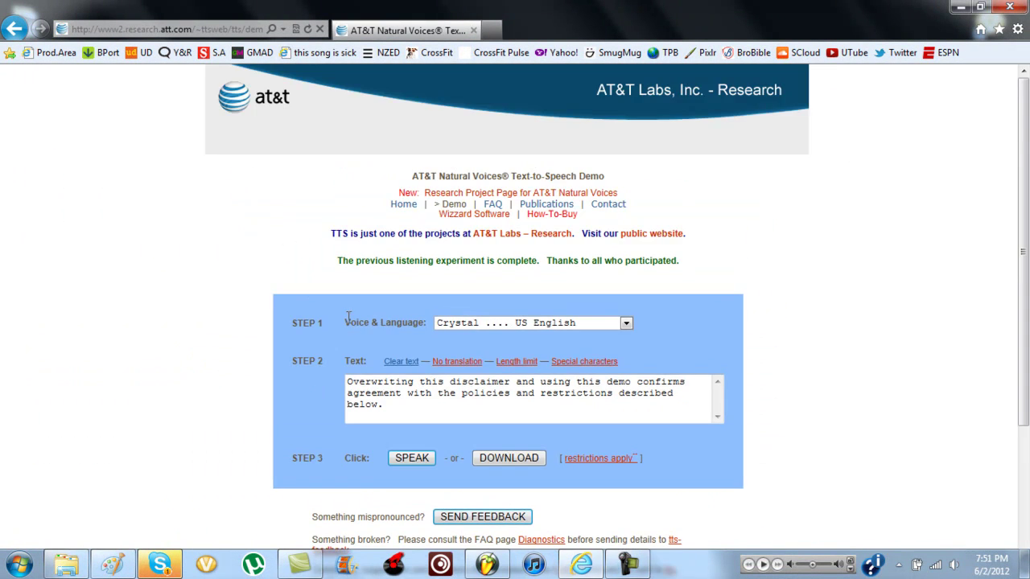
drag(423, 414, 160, 340)
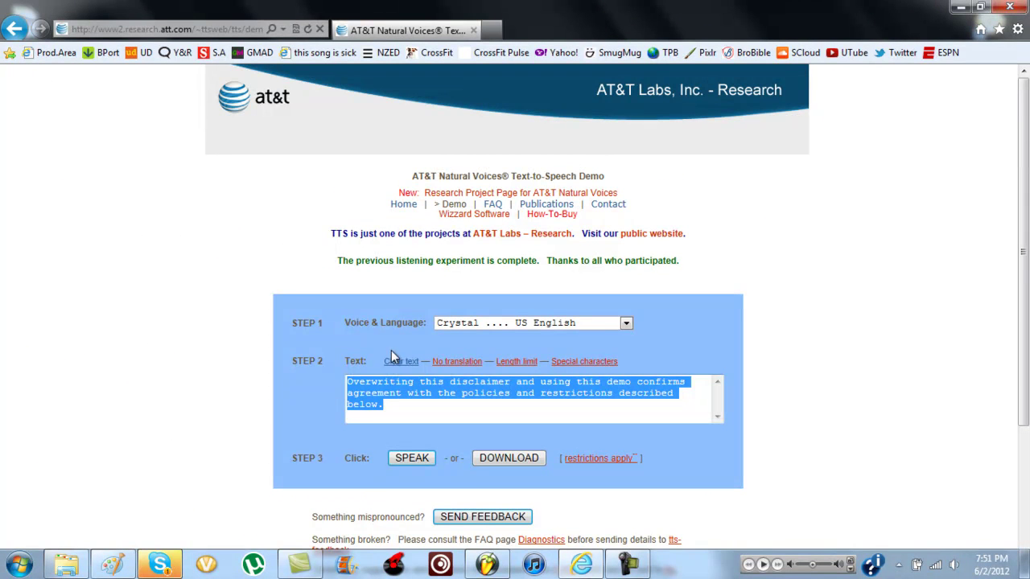
click(410, 362)
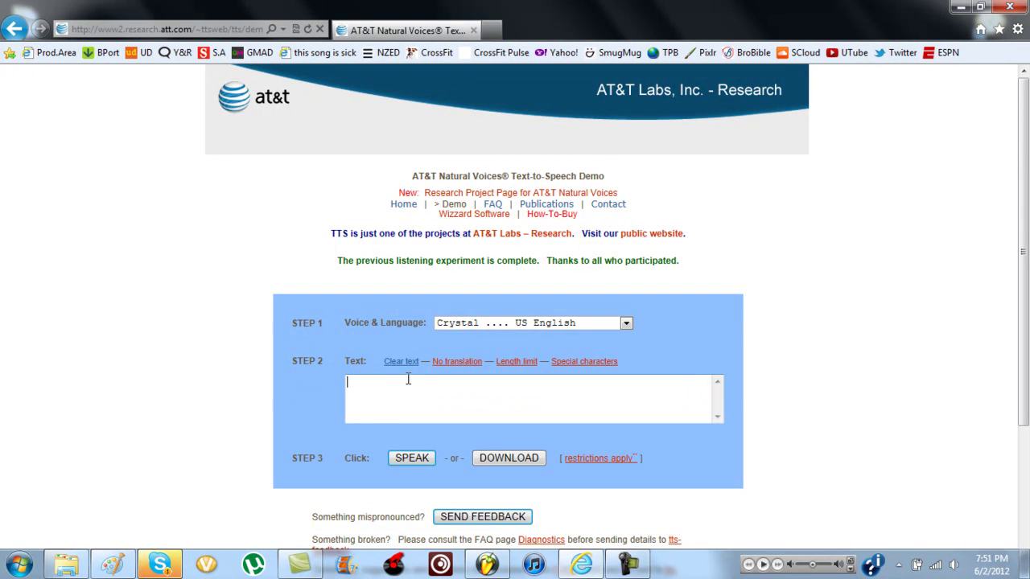
click(163, 561)
click(159, 561)
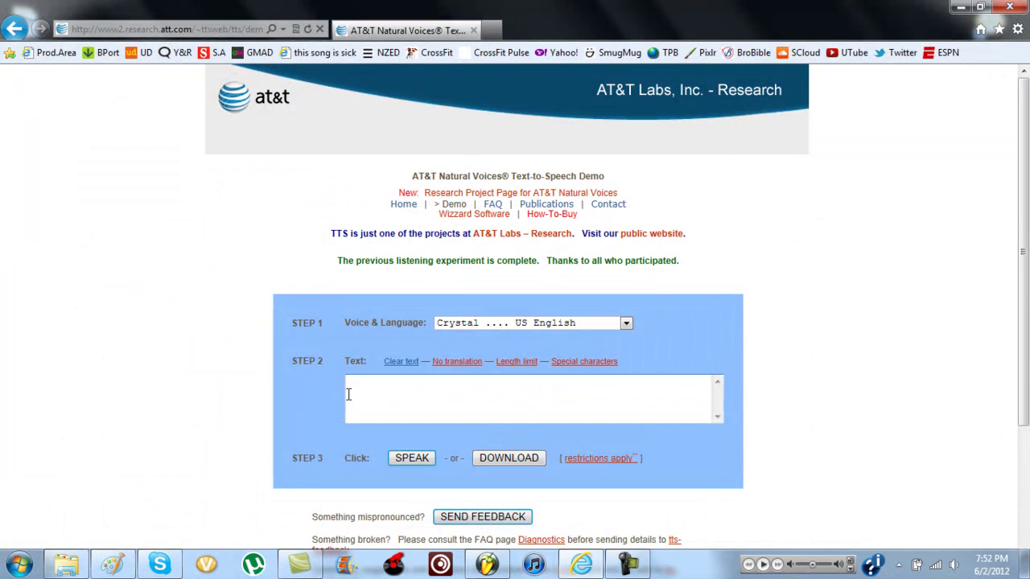
Choose the Rich US English voice and enter "Alkaline" as the text to speak.
click(544, 322)
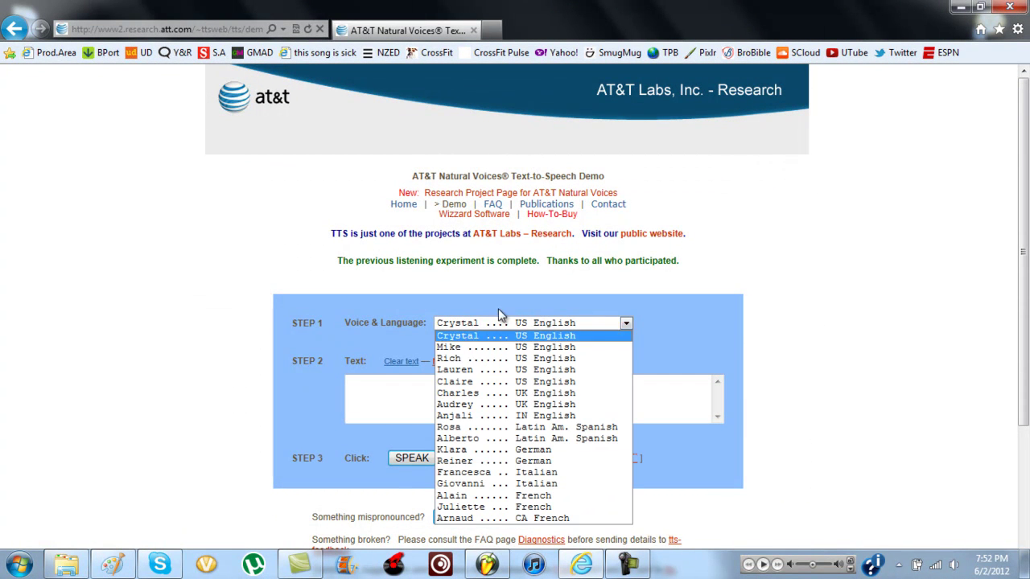
click(473, 362)
click(405, 401)
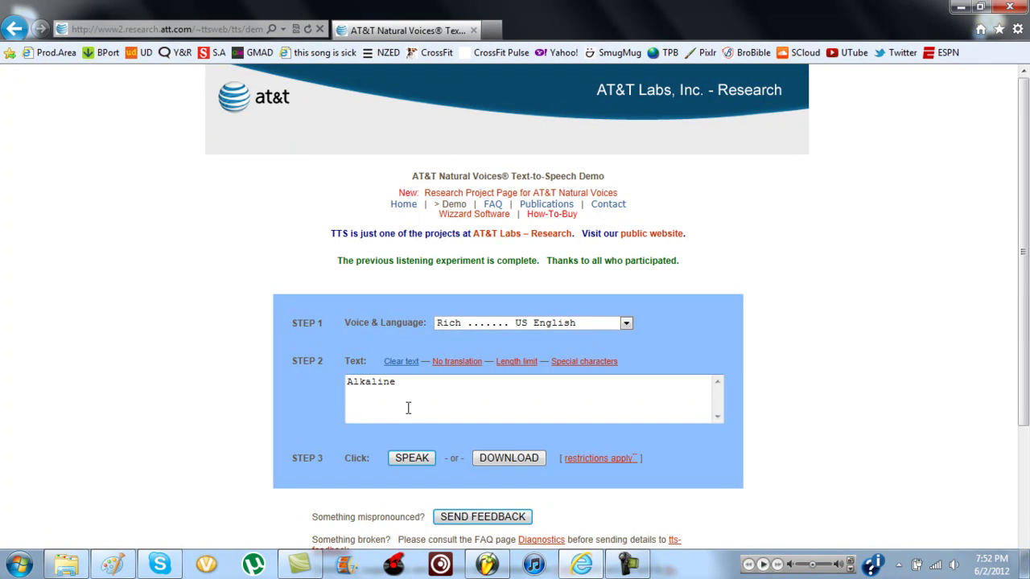
Generate the spoken "Alkaline" audio for listening, return from the audio file and bring up its download page.
click(412, 458)
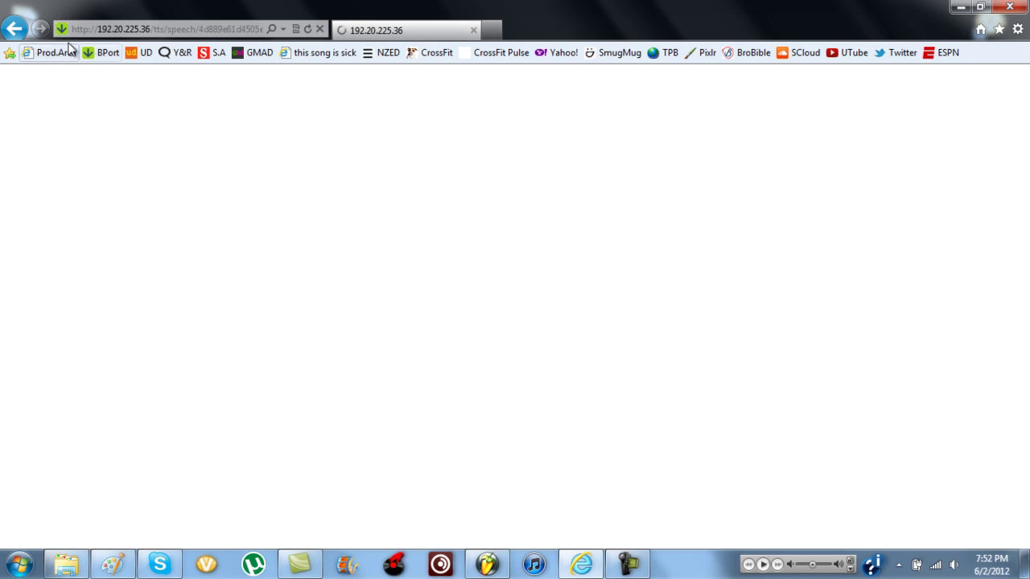
click(12, 29)
click(531, 459)
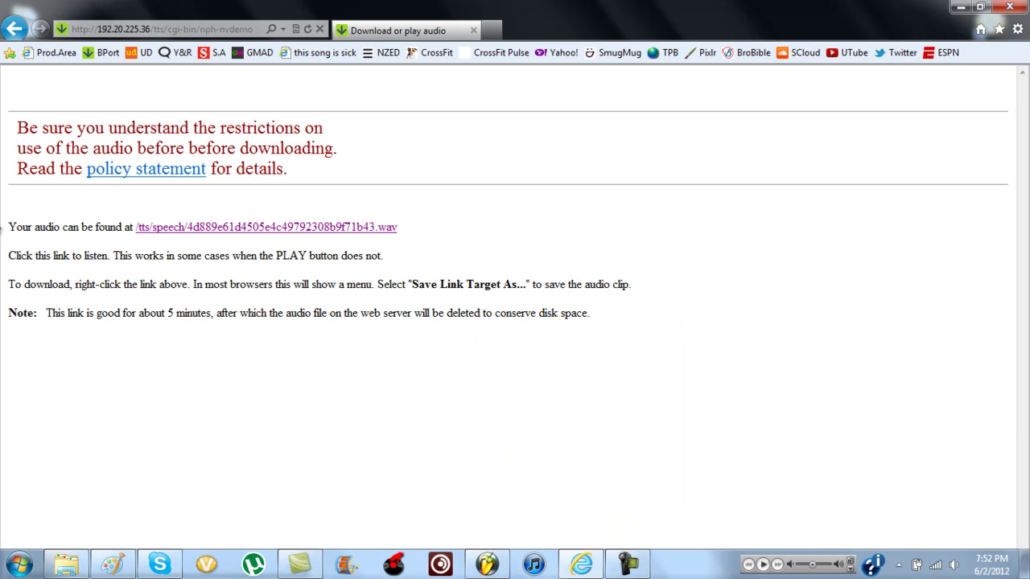
Start saving the generated WAV audio from its download link and switch back to FL Studio.
right_click(320, 228)
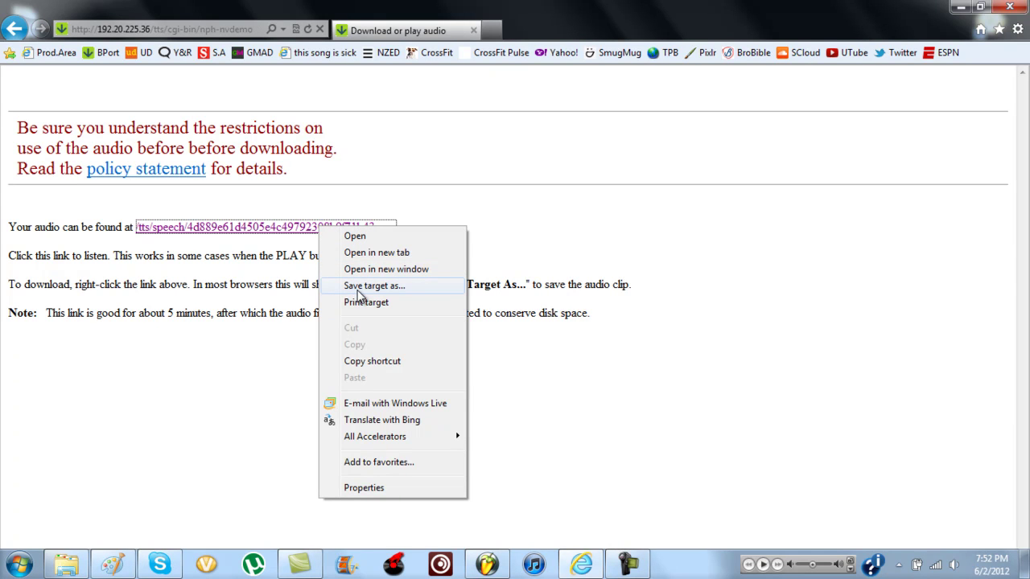
click(404, 287)
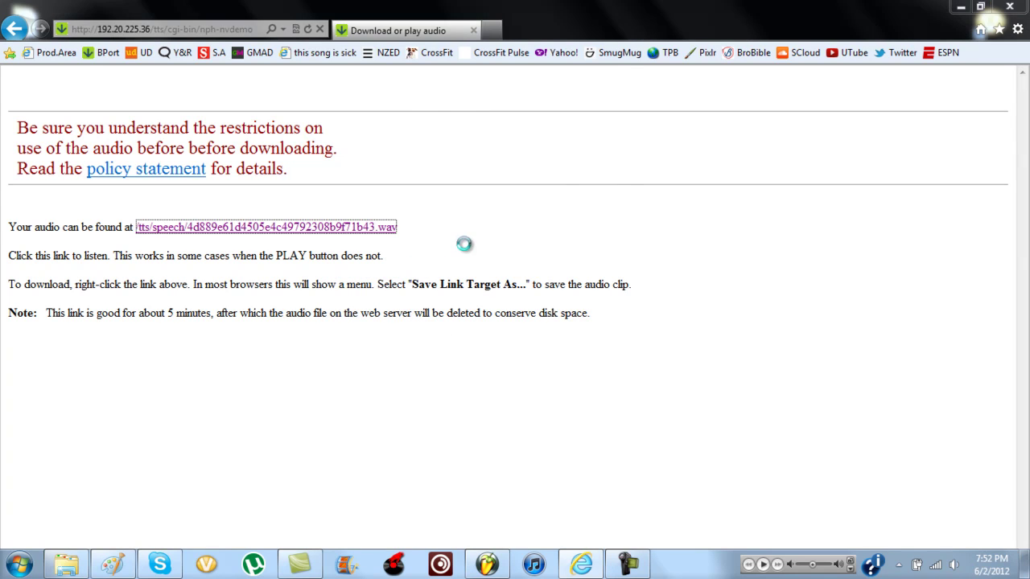
click(608, 72)
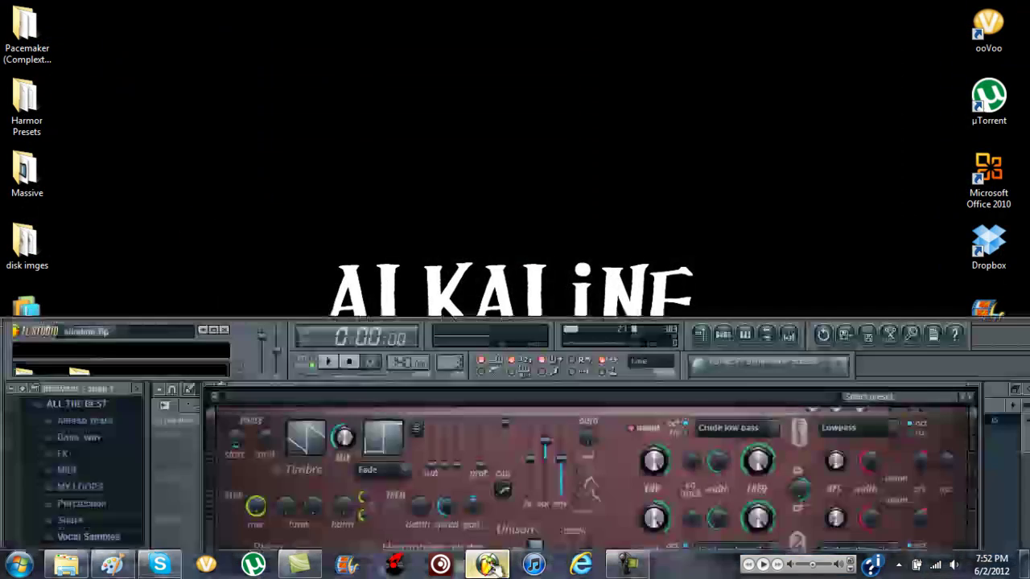
click(213, 330)
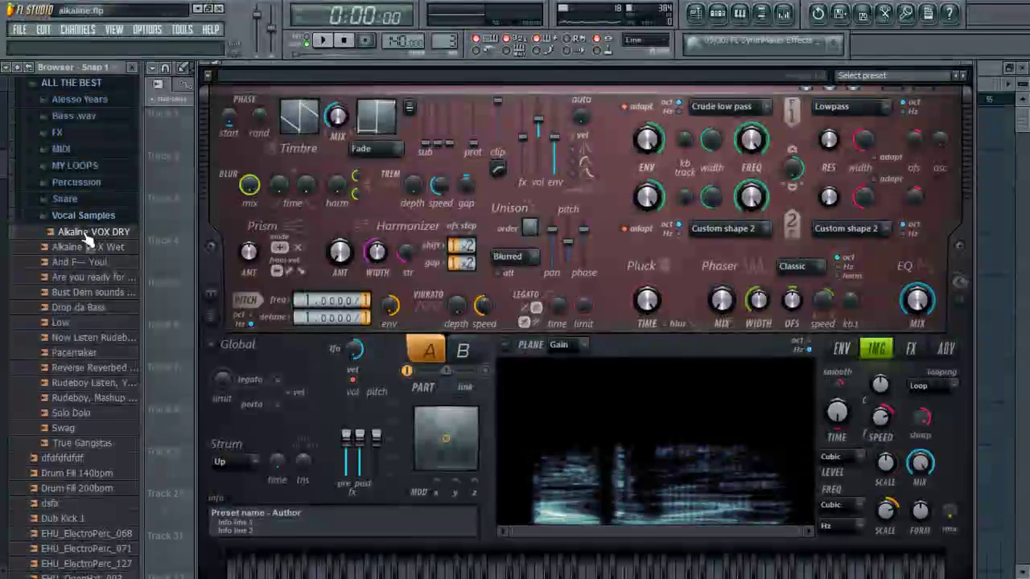
Load the Alkaline VOX DRY vocal sample into Harmor's image section and lower the main pitch to about -204 cents.
drag(81, 238, 641, 443)
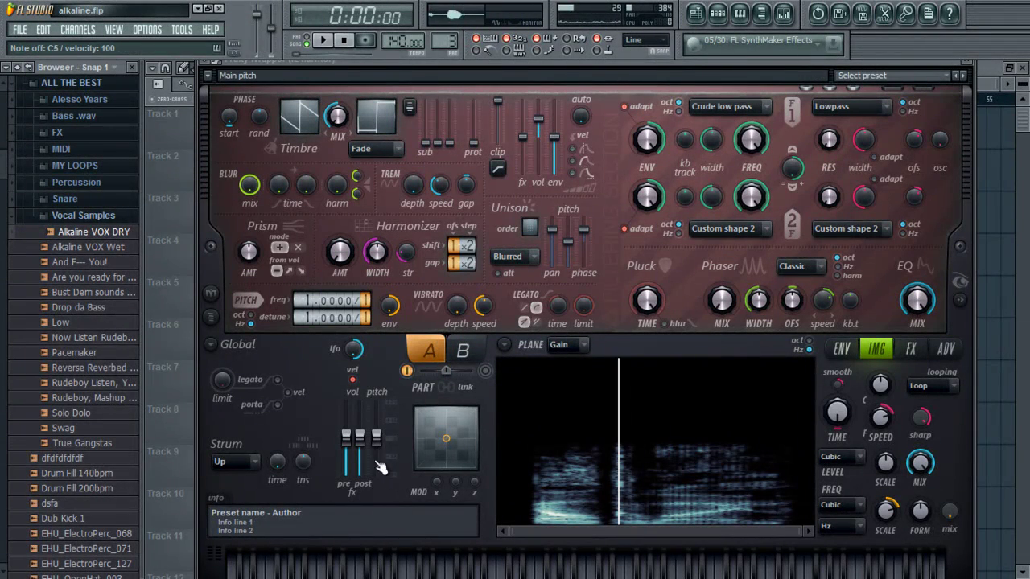
drag(377, 440, 377, 459)
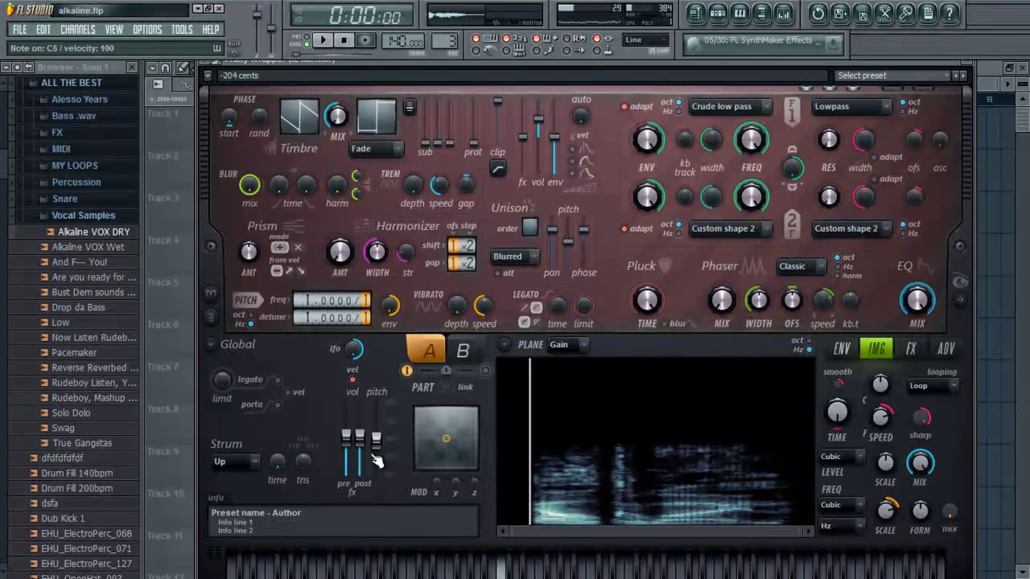
drag(375, 459, 375, 464)
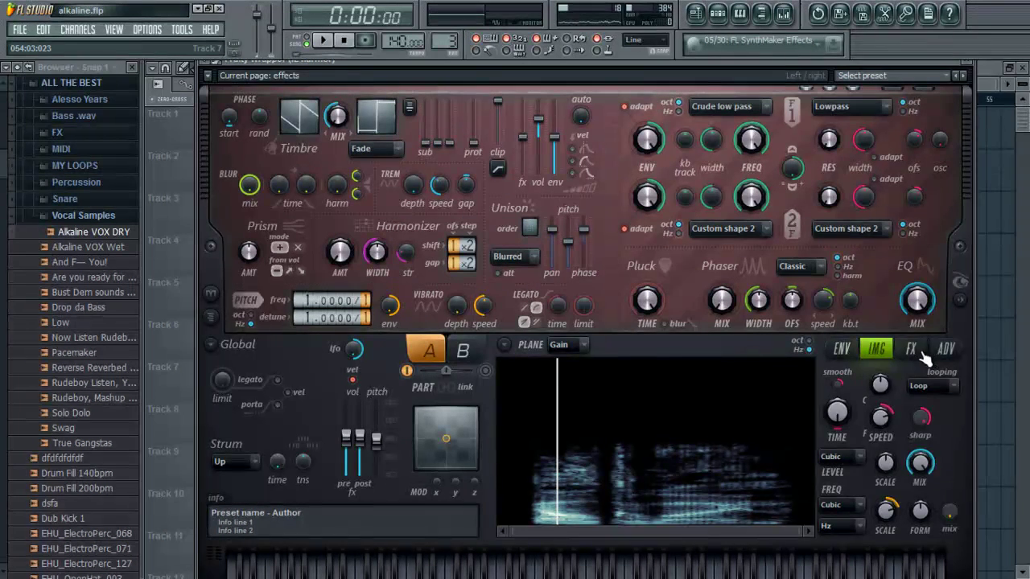
On Harmor's effects page, set the chorus order to about 44% and audition the vocal.
click(922, 355)
drag(676, 374, 682, 351)
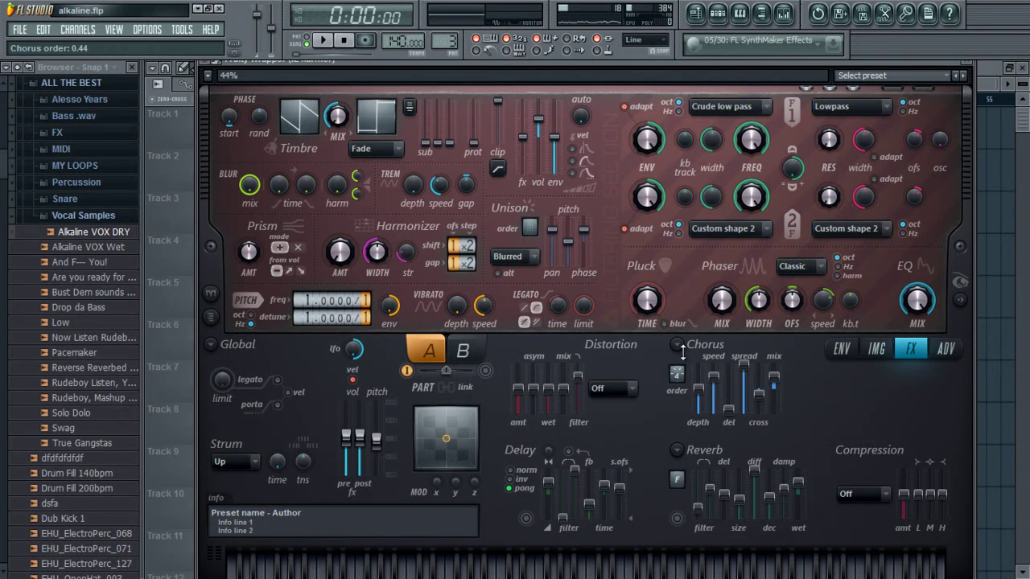
key(z)
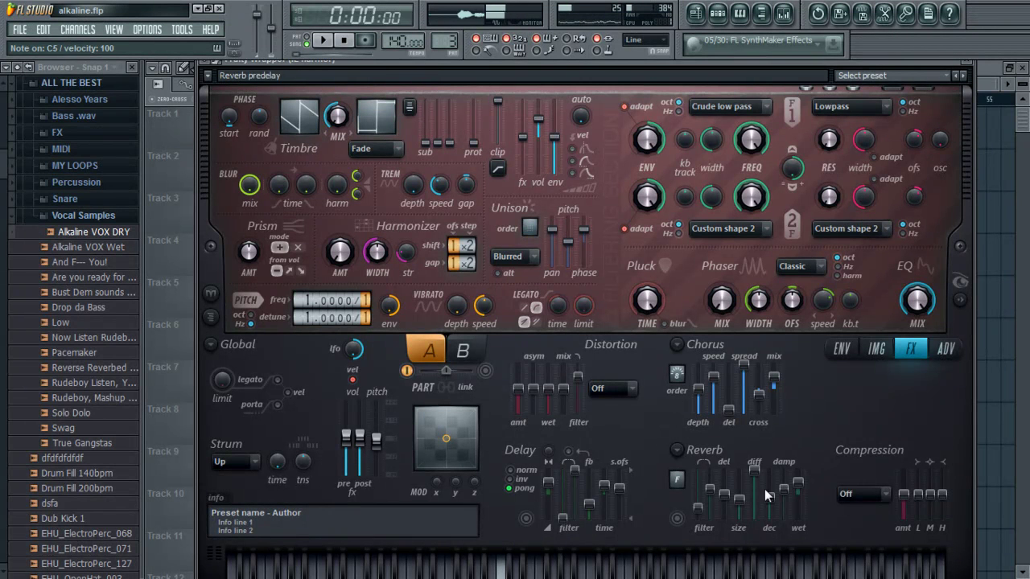
Set the compression type to Heating, raise its amount to maximum and audition the vocal.
click(851, 495)
click(859, 548)
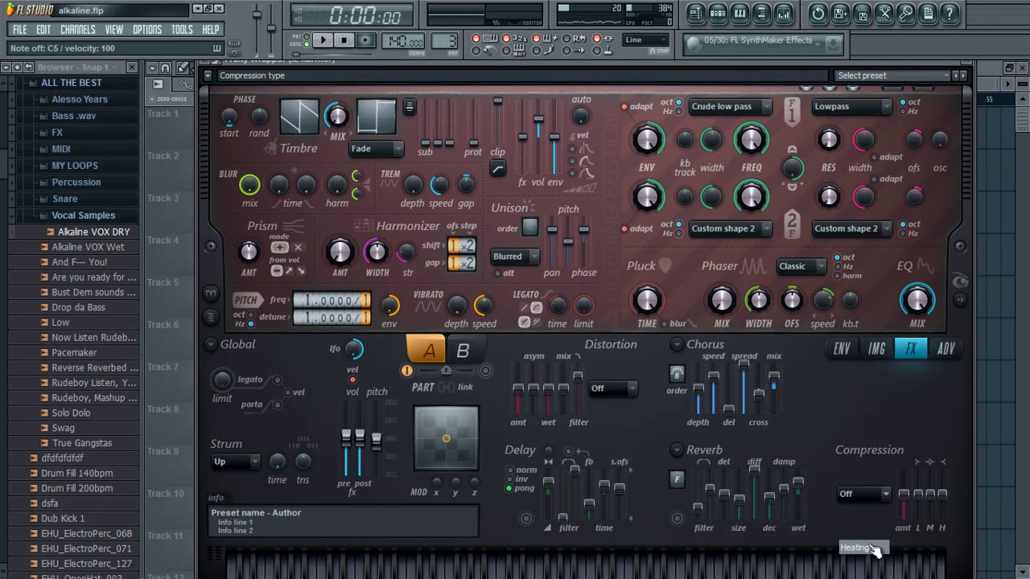
key(z)
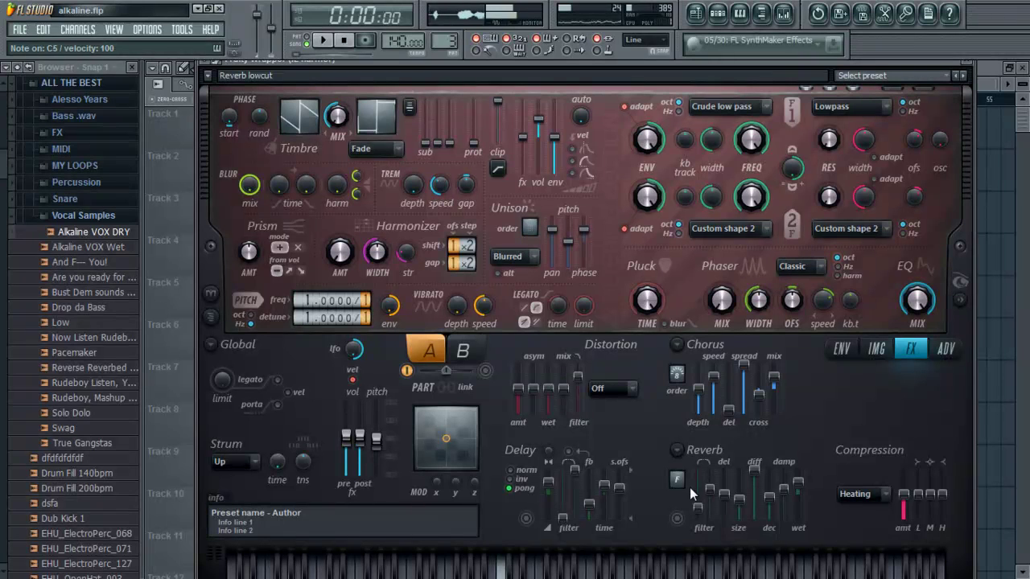
drag(903, 495, 906, 327)
key(z)
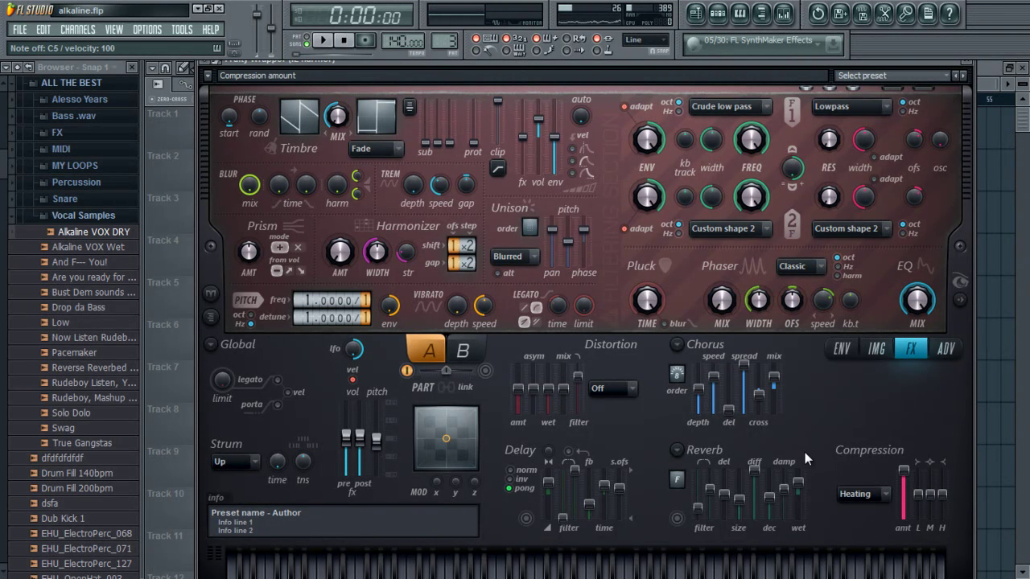
Apply the Classic reverb preset and audition the vocal with it.
click(676, 451)
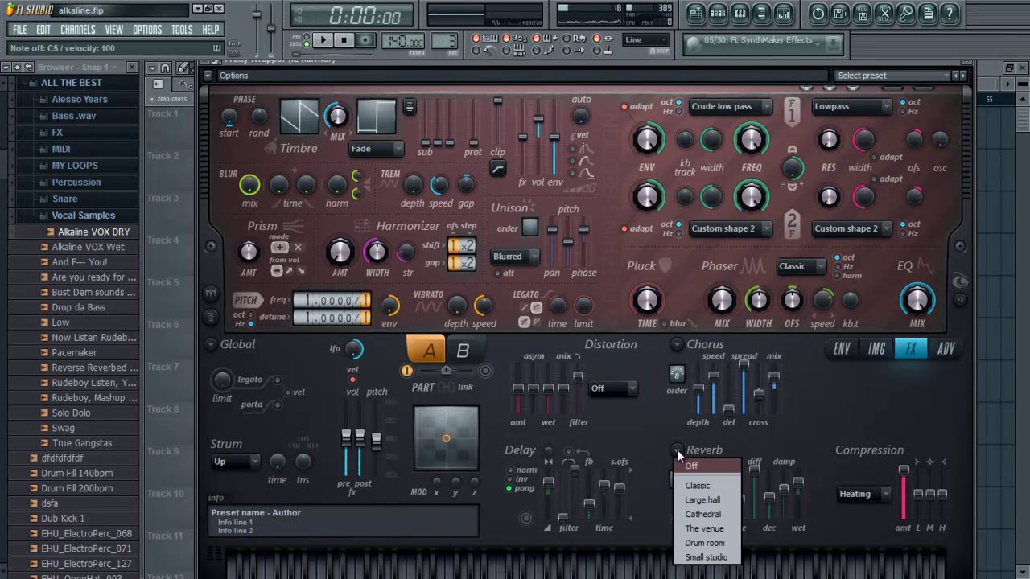
click(694, 485)
key(z)
key(z)
Enable the delay, raise its input volume to about 69% and audition the vocal.
click(527, 518)
key(z)
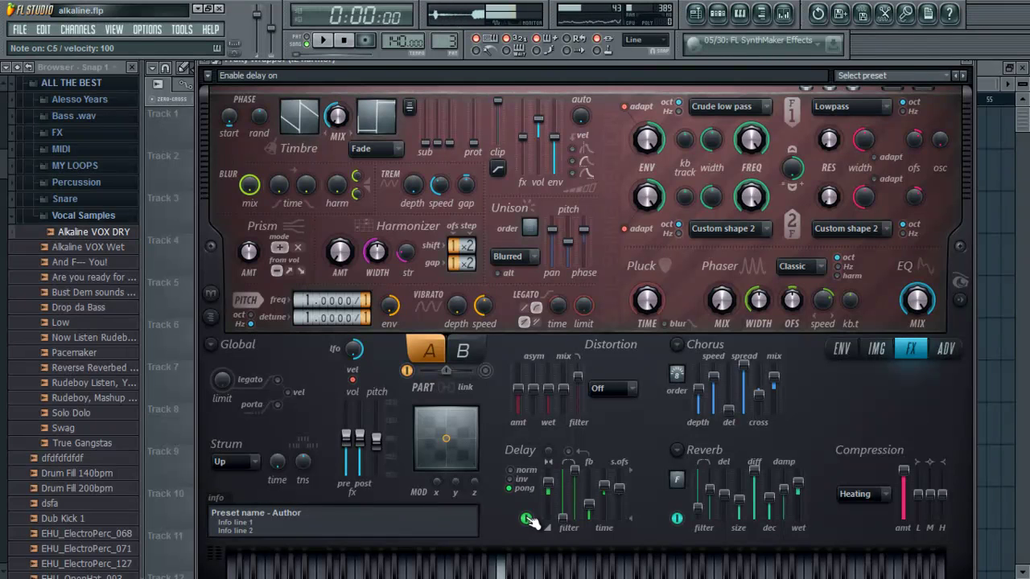
key(z)
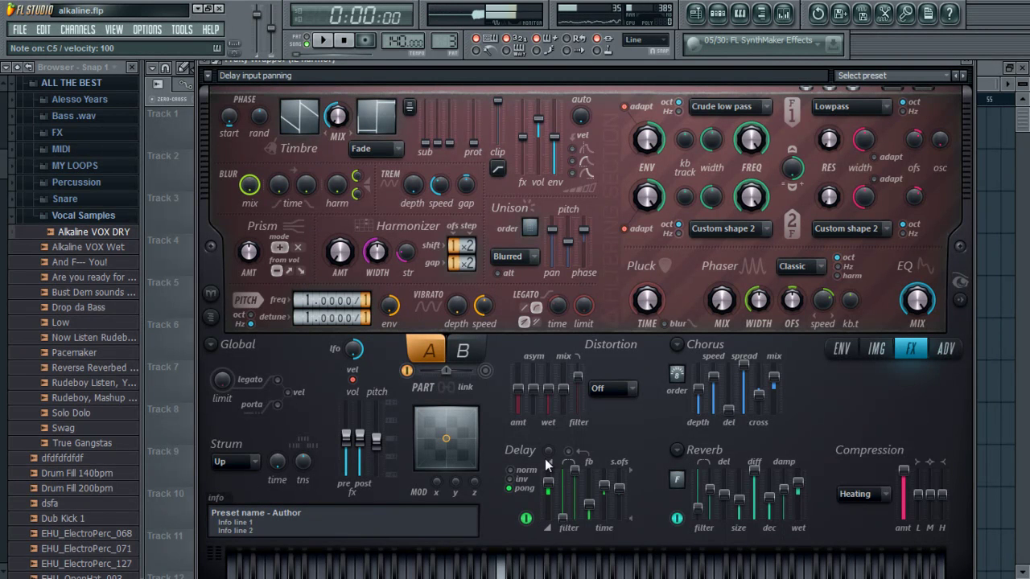
mouse_move(556, 492)
mouse_down()
mouse_move(558, 456)
mouse_move(555, 474)
mouse_up()
key(z)
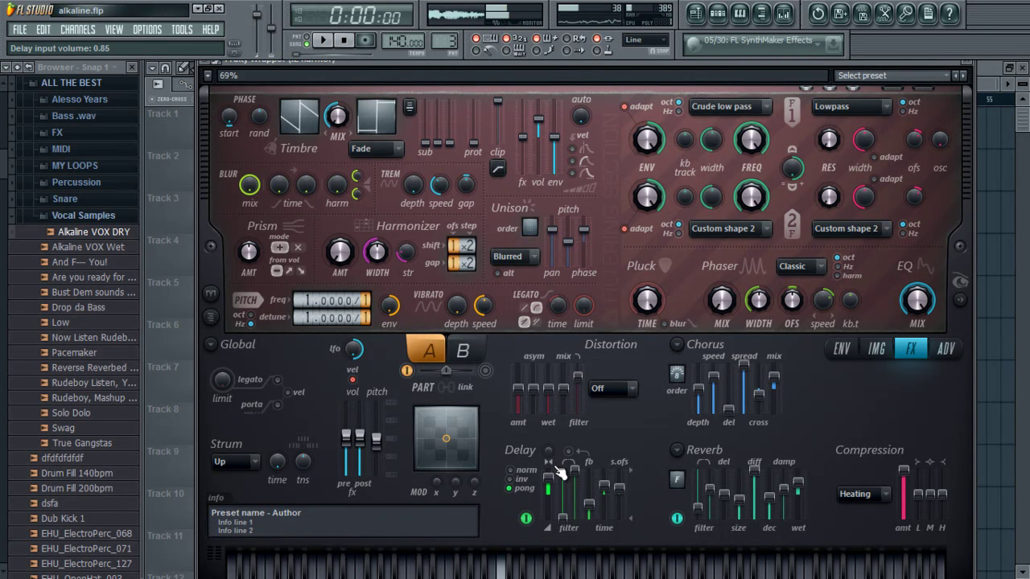
Set the image looping mode to One-shot and audition the vocal.
click(876, 347)
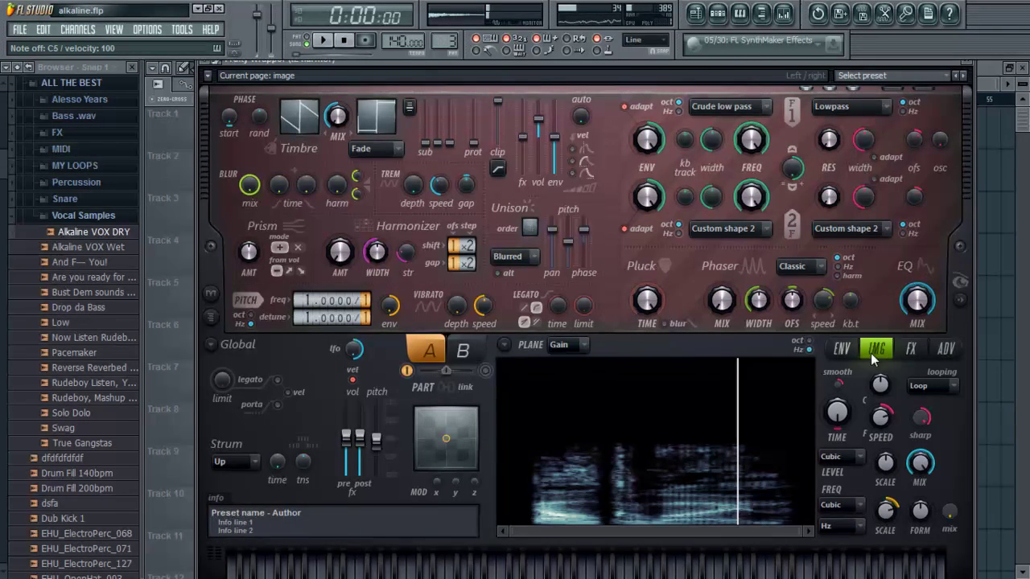
click(935, 385)
click(927, 402)
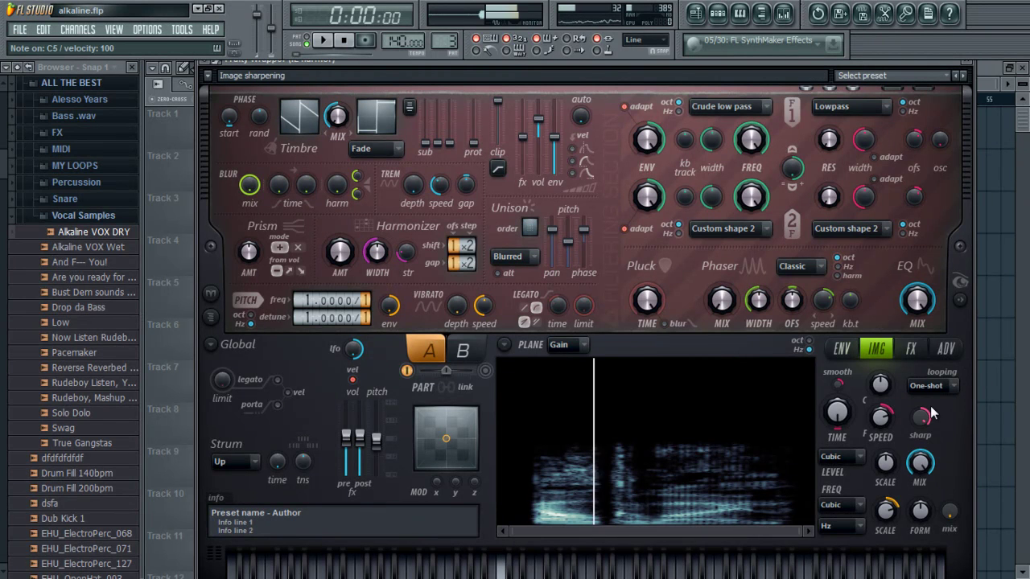
key(q)
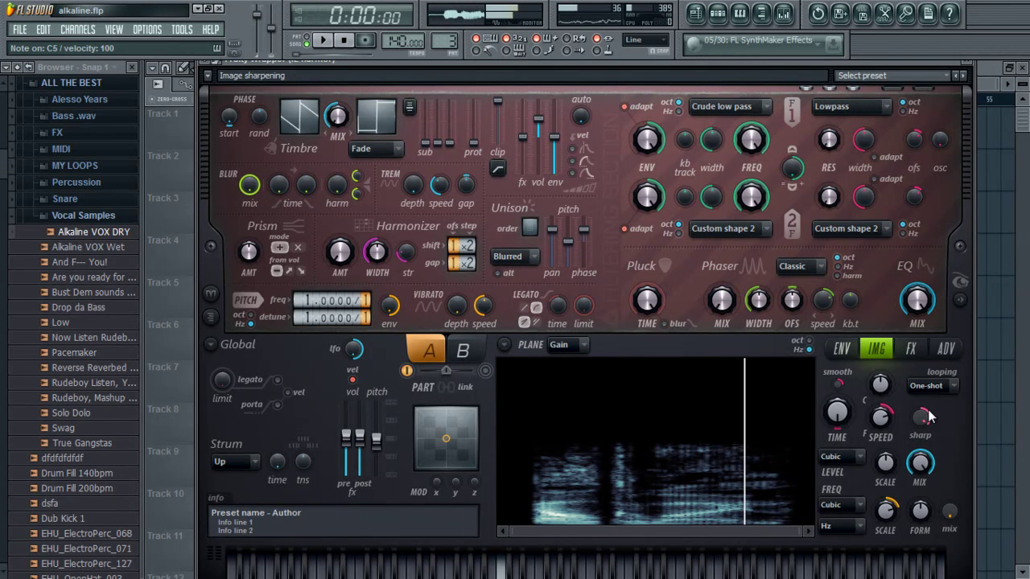
key(q)
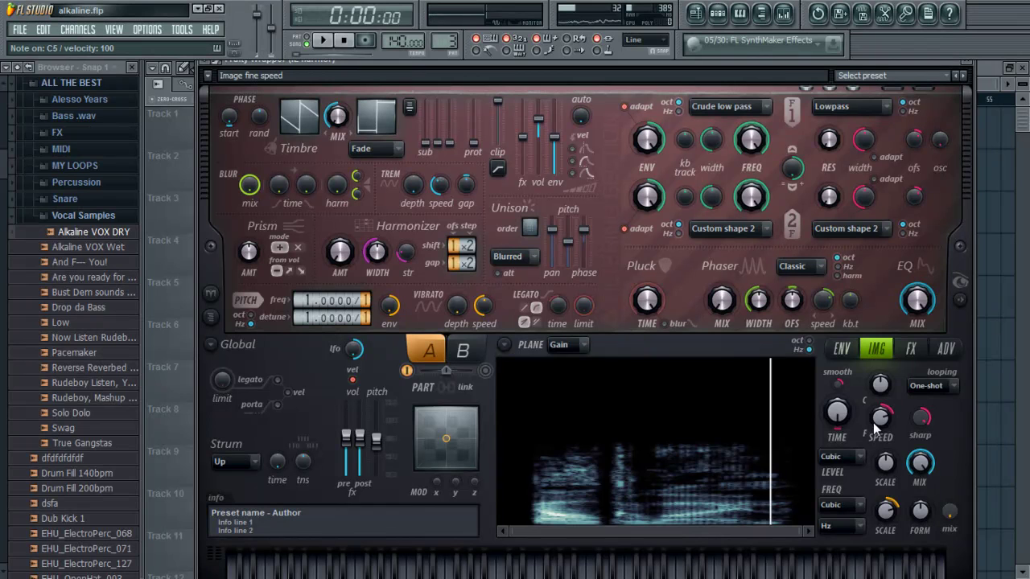
Try an image fine speed of about 175% and a time offset of about 11%, resetting each one.
drag(877, 424, 887, 360)
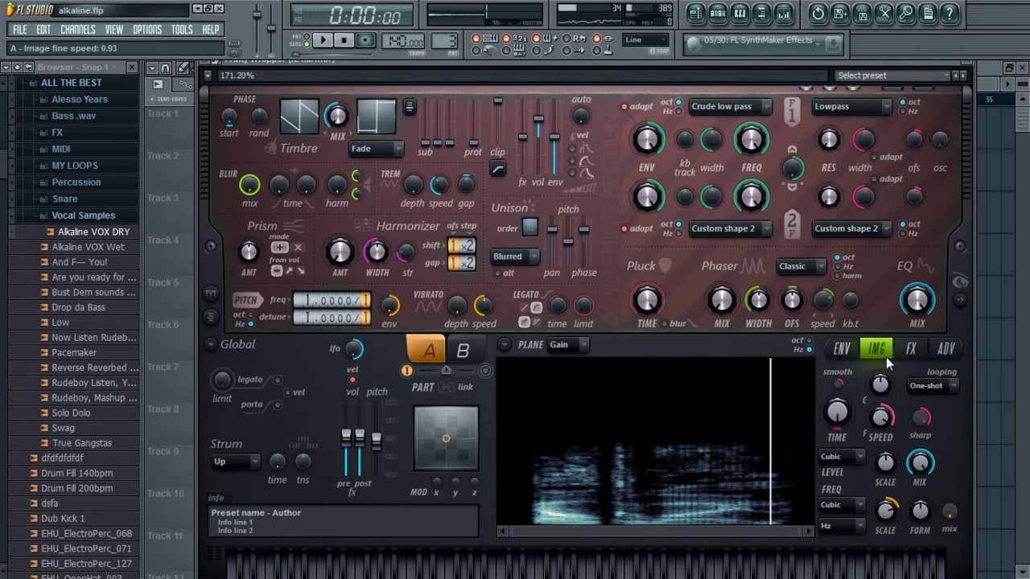
drag(890, 284, 887, 535)
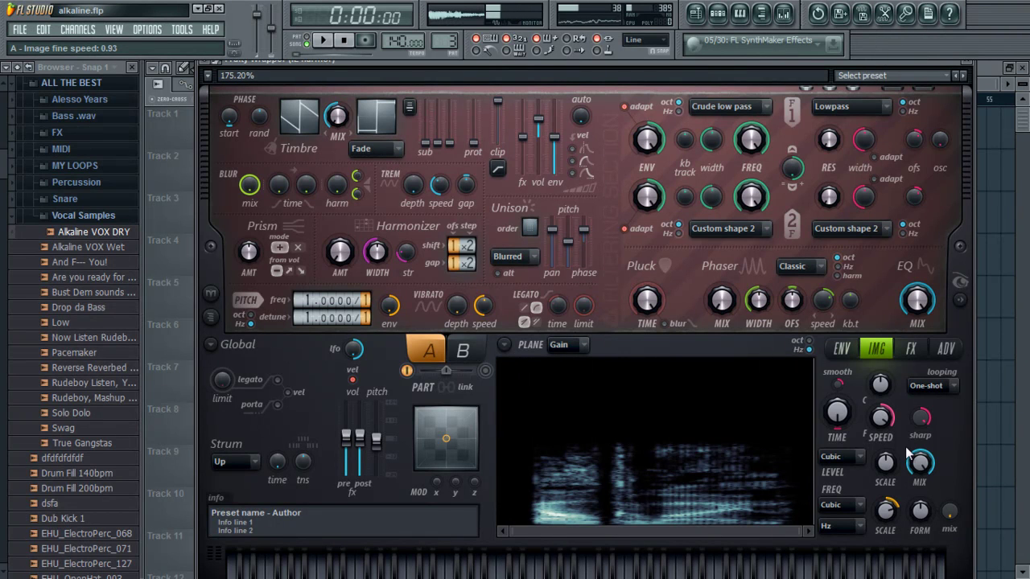
right_click(886, 417)
click(910, 428)
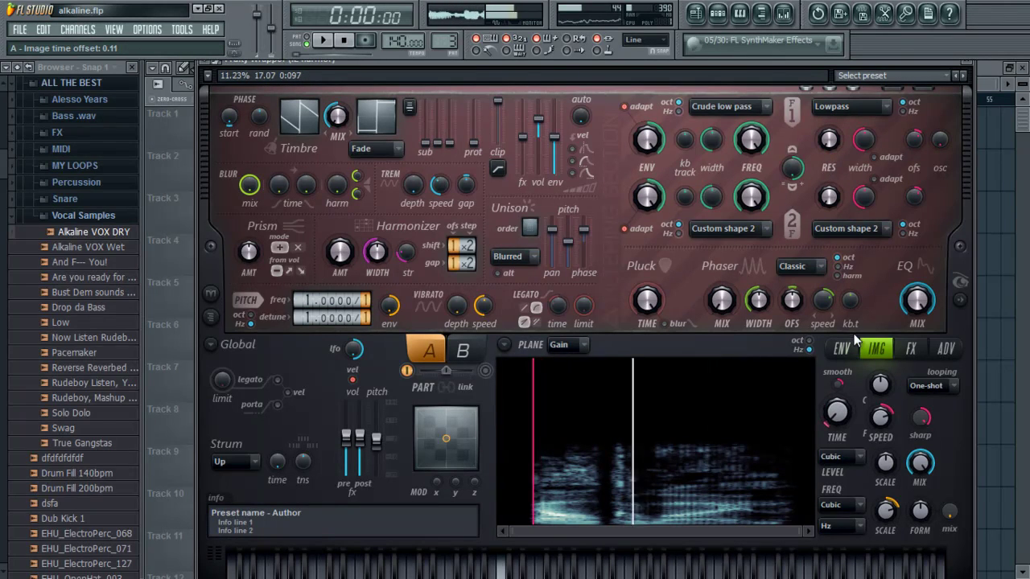
right_click(836, 418)
click(854, 426)
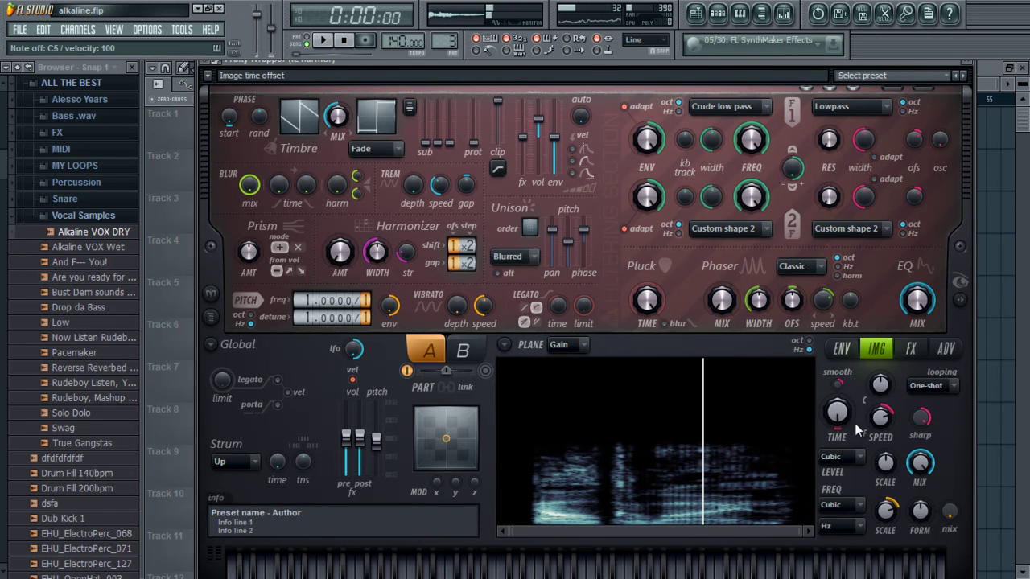
Set the distortion type to Ribbon on the effects page and try out its amount.
click(909, 346)
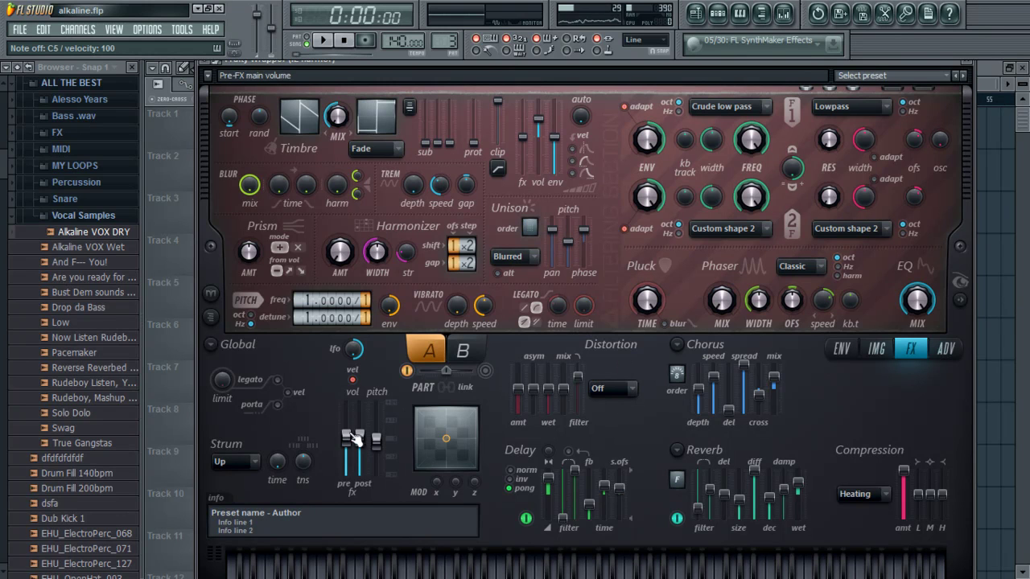
click(611, 389)
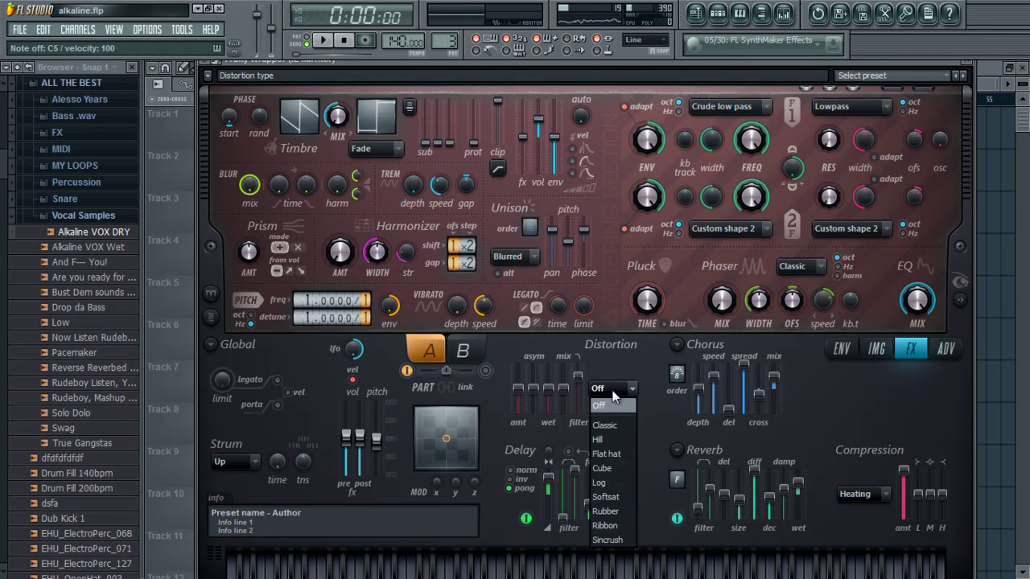
click(605, 526)
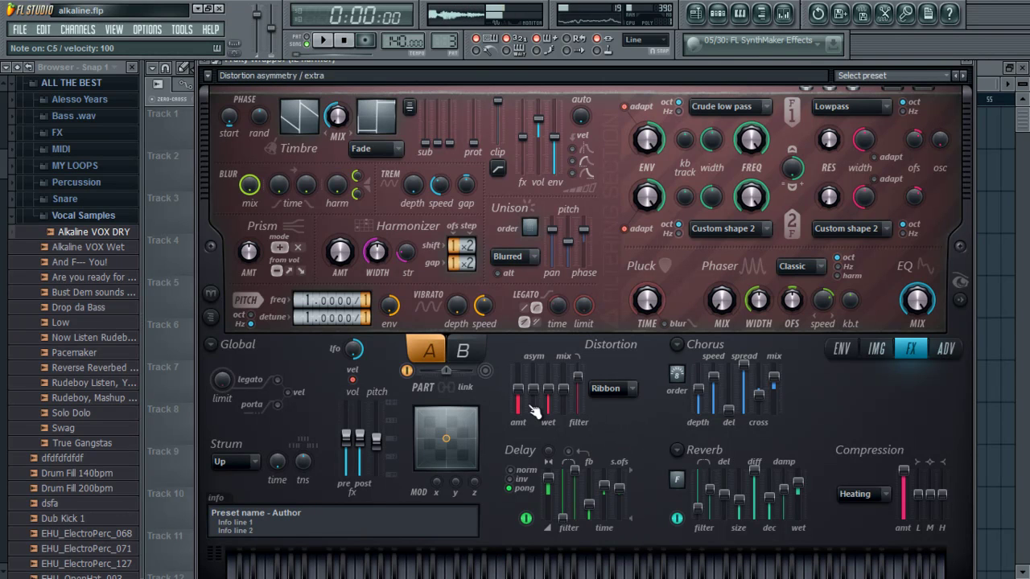
drag(521, 404, 522, 394)
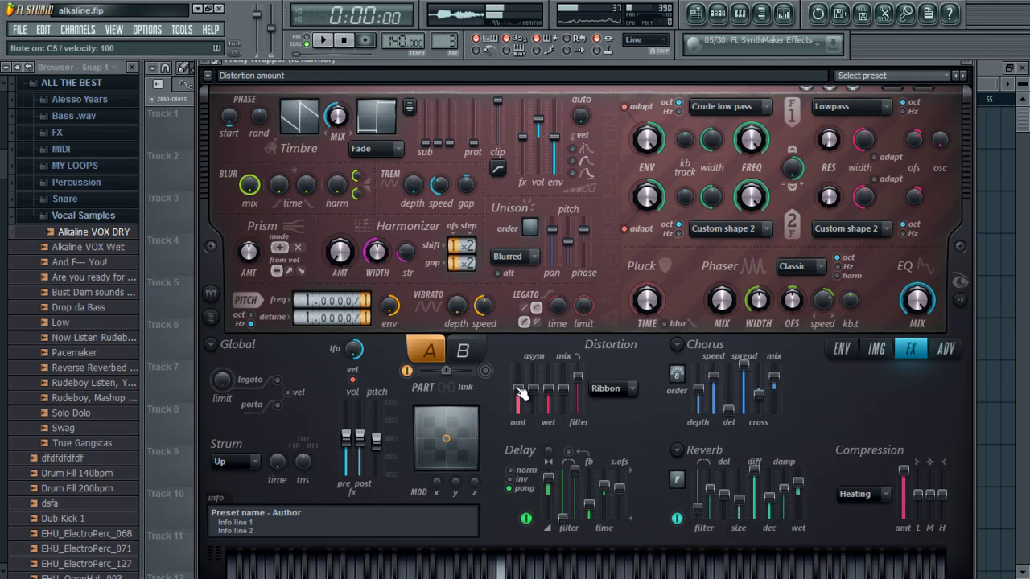
Raise the distortion amount to about 77% and adjust the chorus order.
click(875, 348)
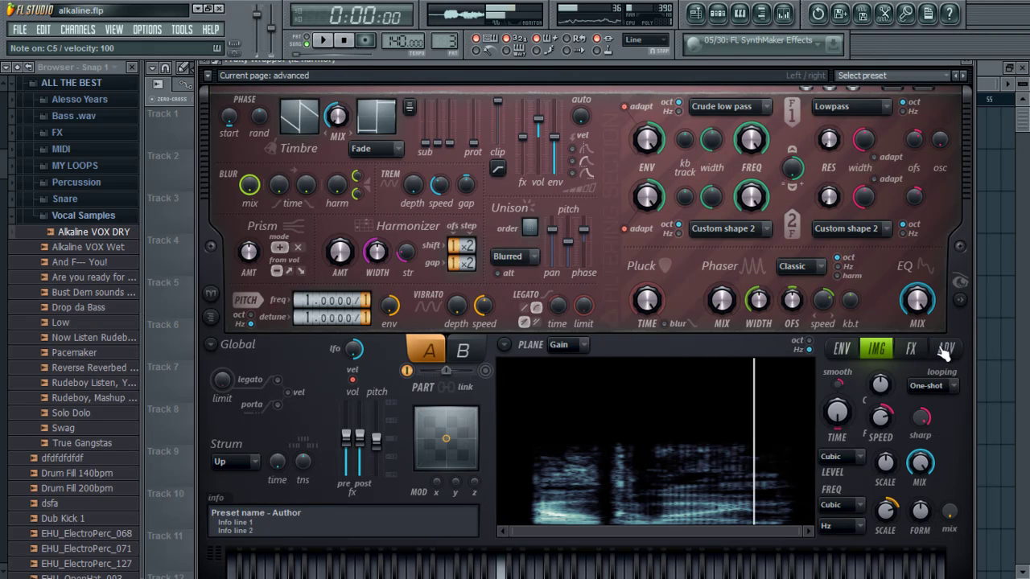
click(910, 348)
drag(518, 395, 519, 374)
drag(521, 413, 521, 429)
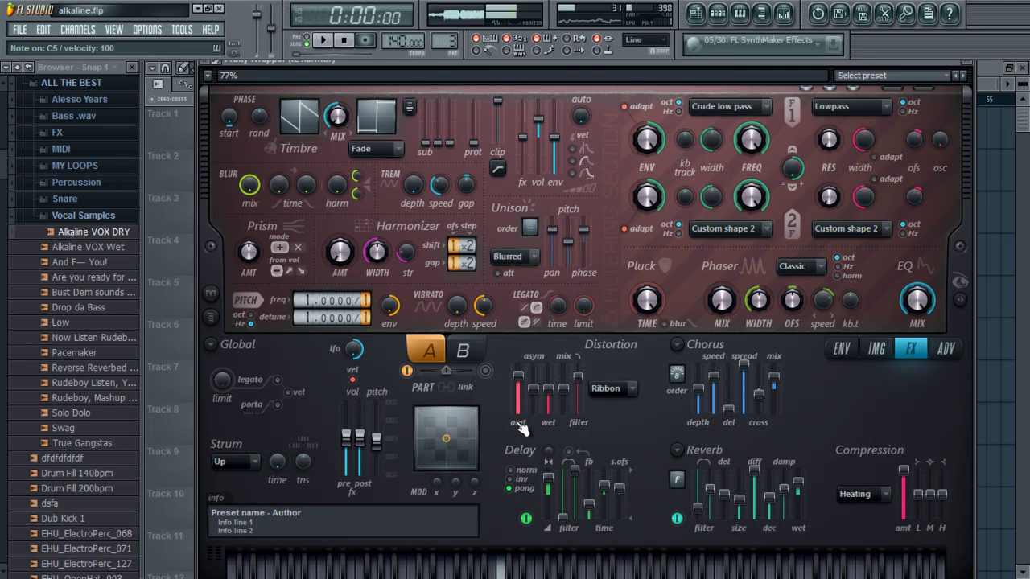
drag(523, 383, 517, 395)
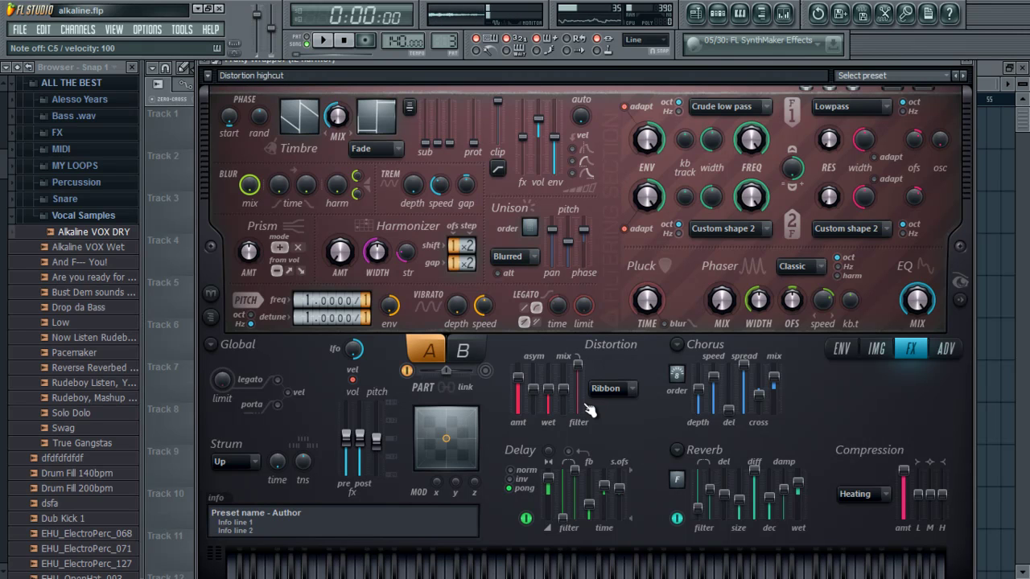
drag(680, 375, 689, 352)
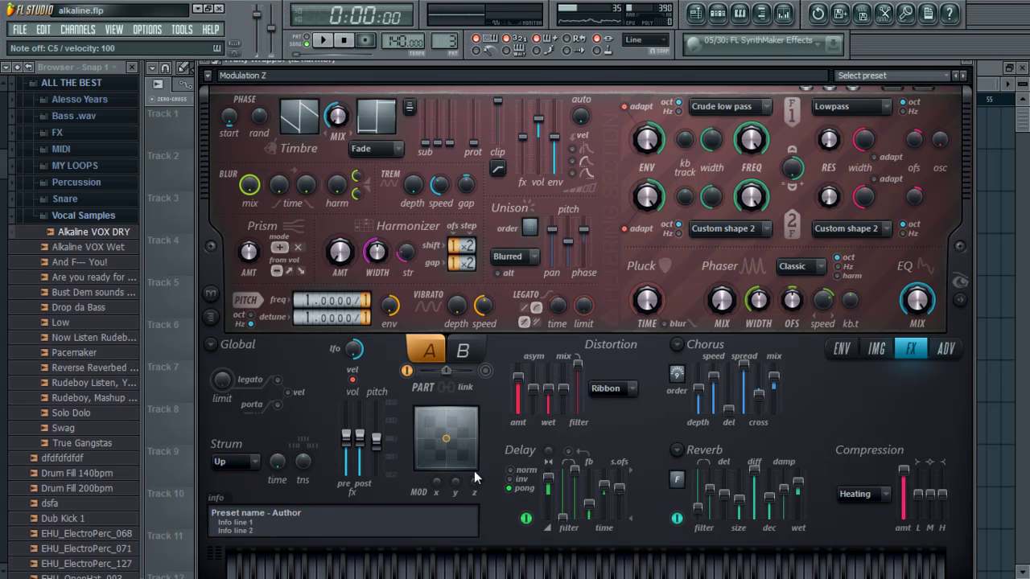
Set the image frequency unit to Unison in Harmor's image section and audition the vocal several times.
click(876, 348)
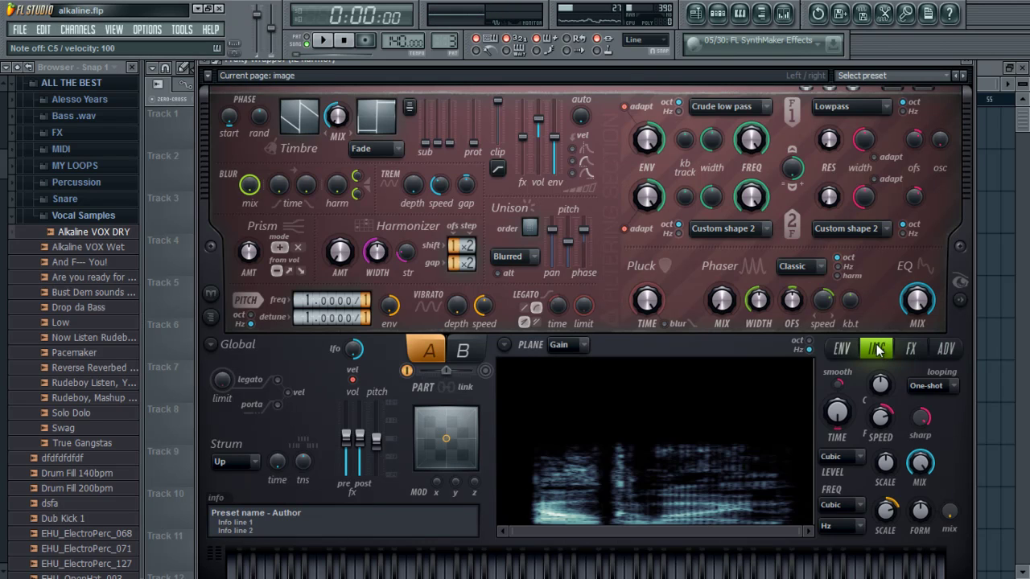
click(844, 505)
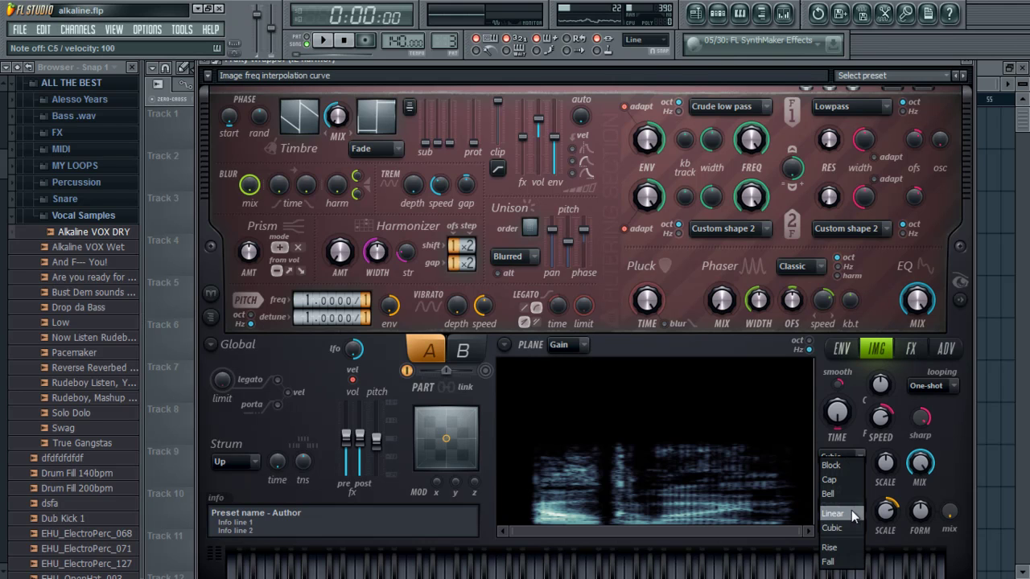
click(873, 486)
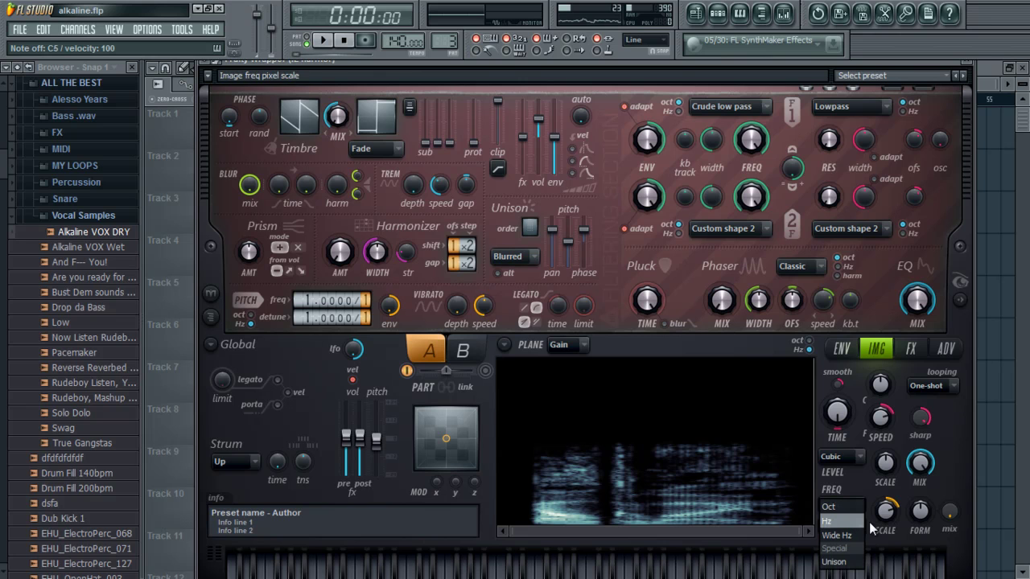
click(851, 528)
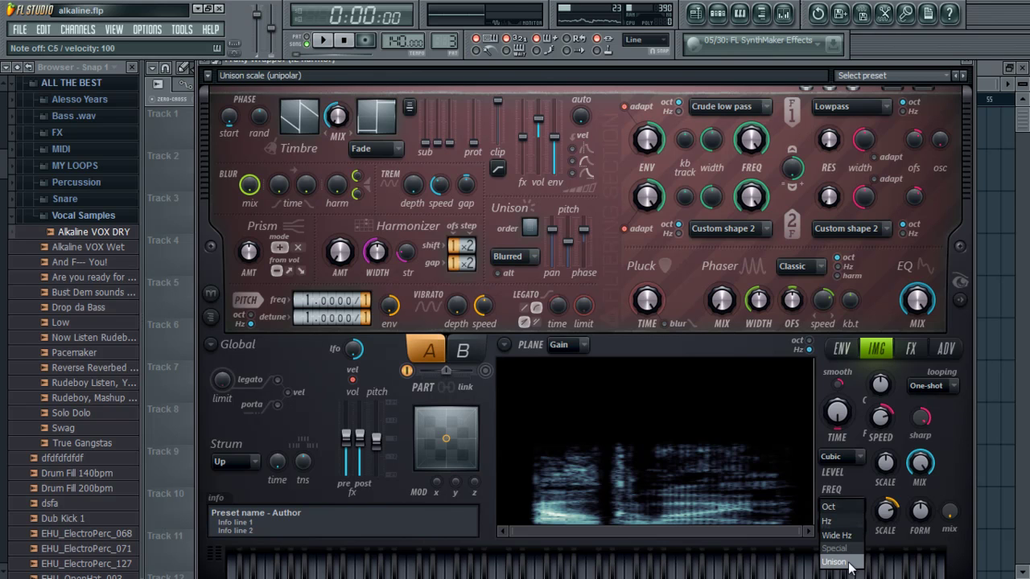
click(855, 565)
key(q)
key(q)
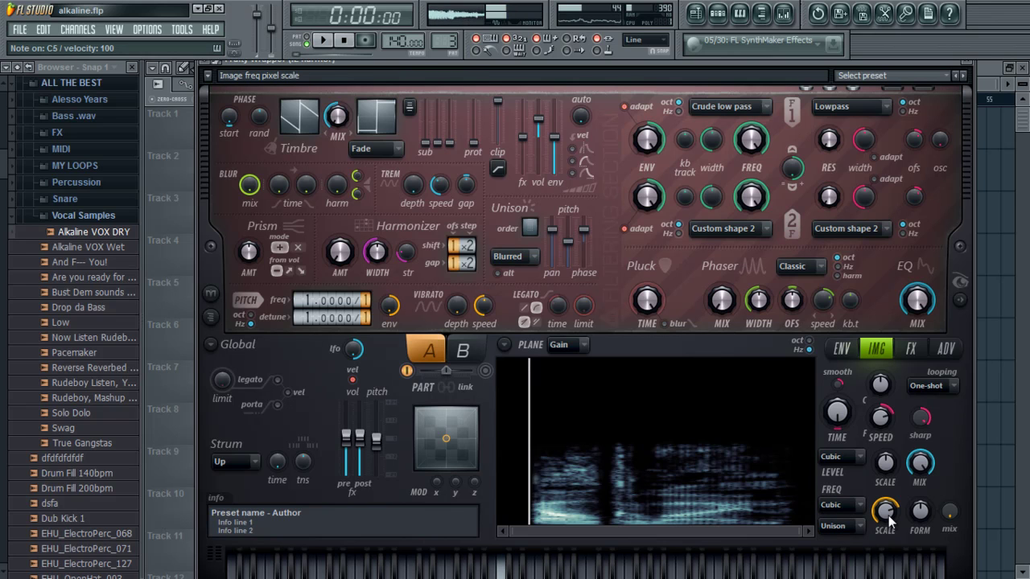
key(q)
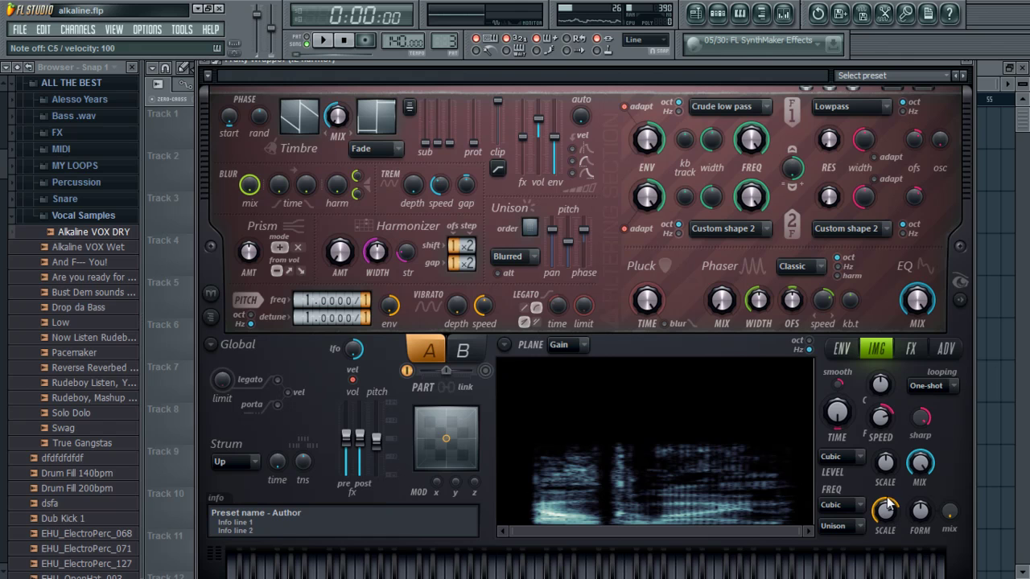
key(q)
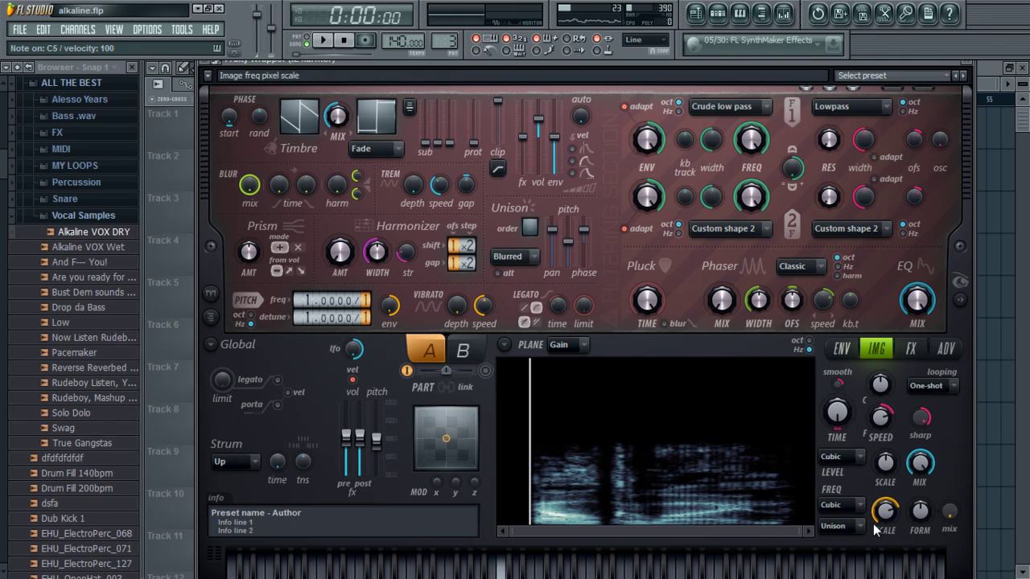
key(q)
key(q)
Try different image form amounts, including +600 cents, while auditioning the vocal.
drag(926, 513, 881, 33)
key(q)
key(q)
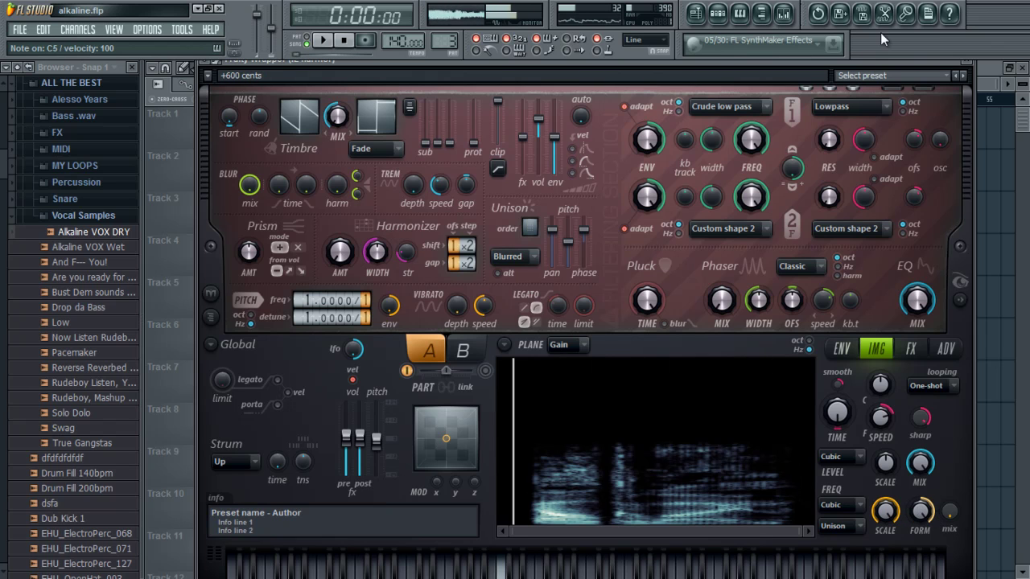
key(q)
drag(920, 510, 984, 415)
key(q)
key(q)
key(q)
Fine-tune the image frequency mix and form amounts while repeatedly auditioning the vocal.
drag(950, 514, 906, 265)
key(q)
drag(919, 511, 906, 261)
key(q)
key(q)
drag(906, 325, 908, 356)
key(q)
drag(950, 513, 951, 190)
key(q)
drag(919, 511, 916, 93)
key(q)
drag(922, 523, 912, 289)
key(q)
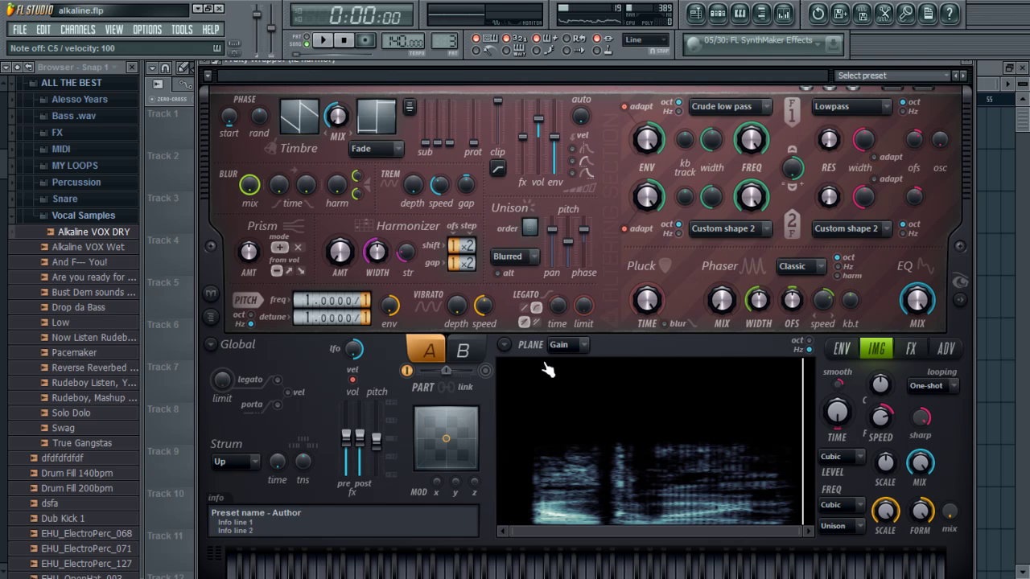
Return to the effects page and replace the preset info text with "Alkaline VOX 2 - Alkaline".
click(910, 348)
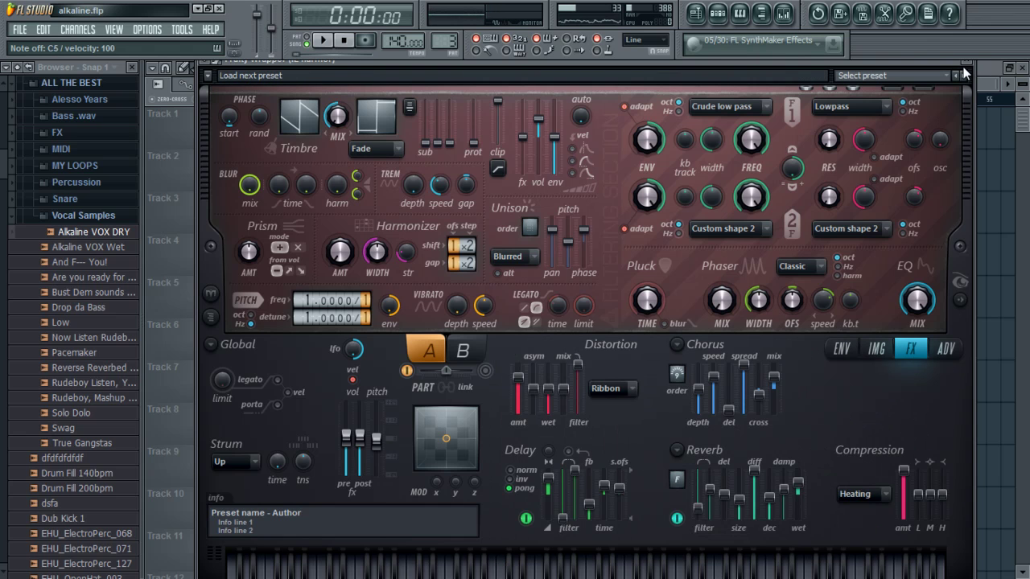
drag(285, 528, 200, 520)
key(BackSpace)
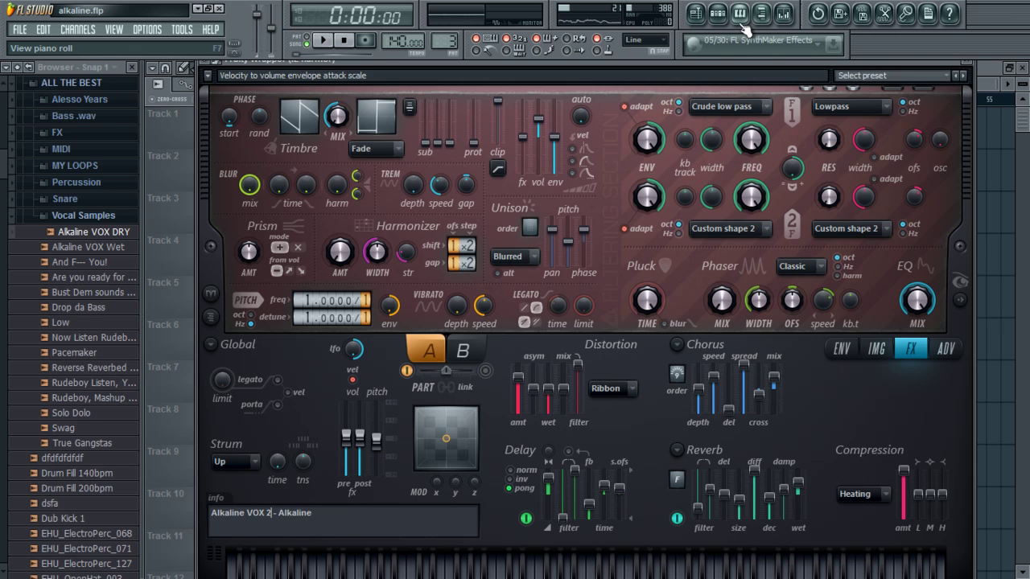
Close the Harmor and channel windows and fit the song arrangement in the playlist view.
click(718, 14)
click(678, 374)
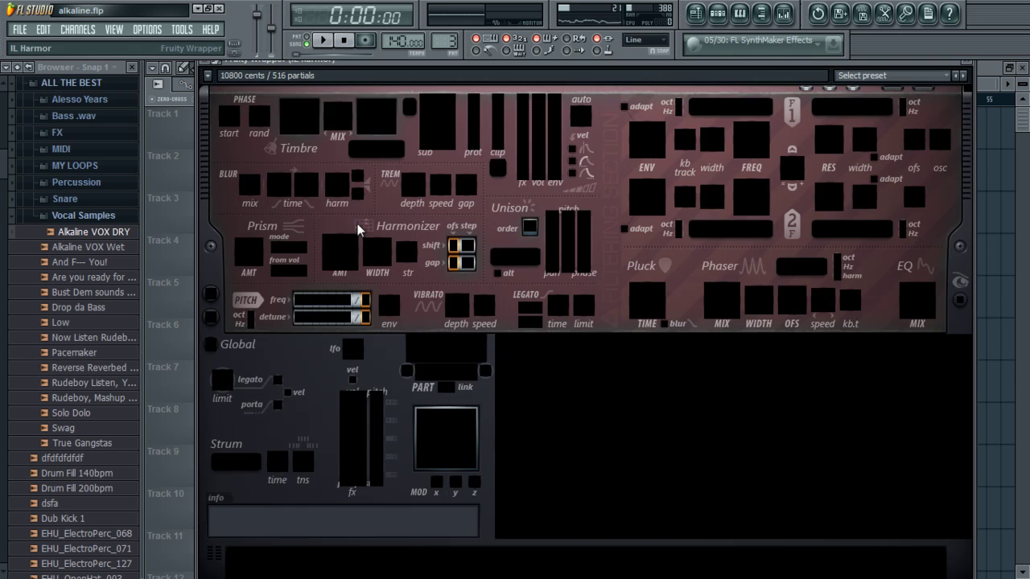
click(967, 62)
click(578, 84)
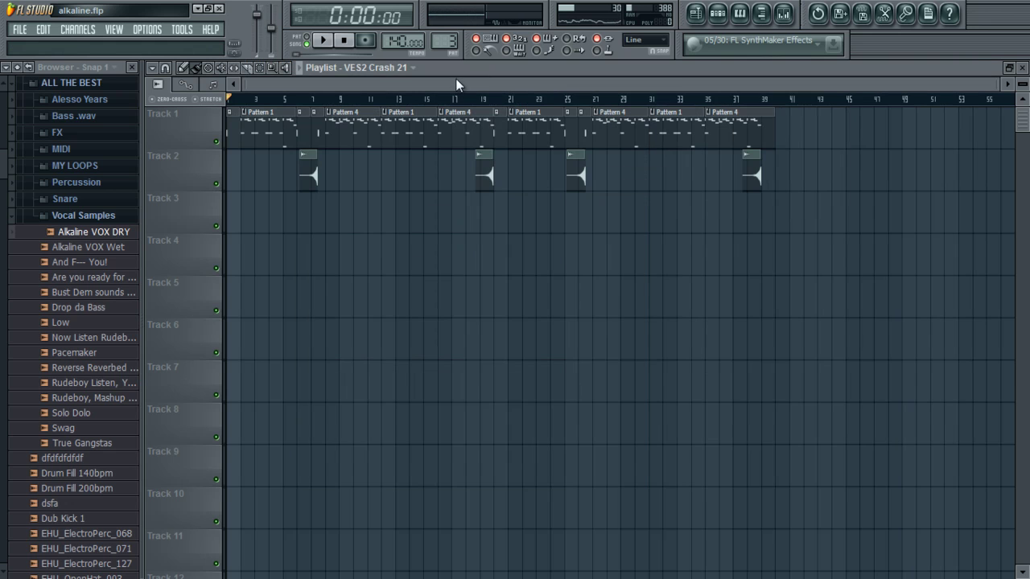
drag(998, 86, 878, 109)
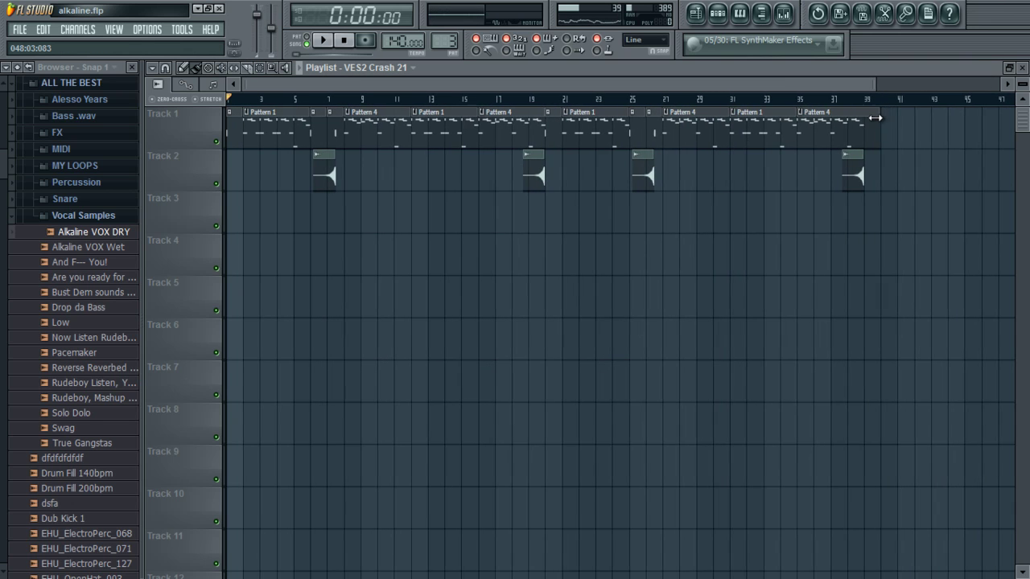
Look over the mixer's master track and its effect slots, then close the mixer.
click(783, 14)
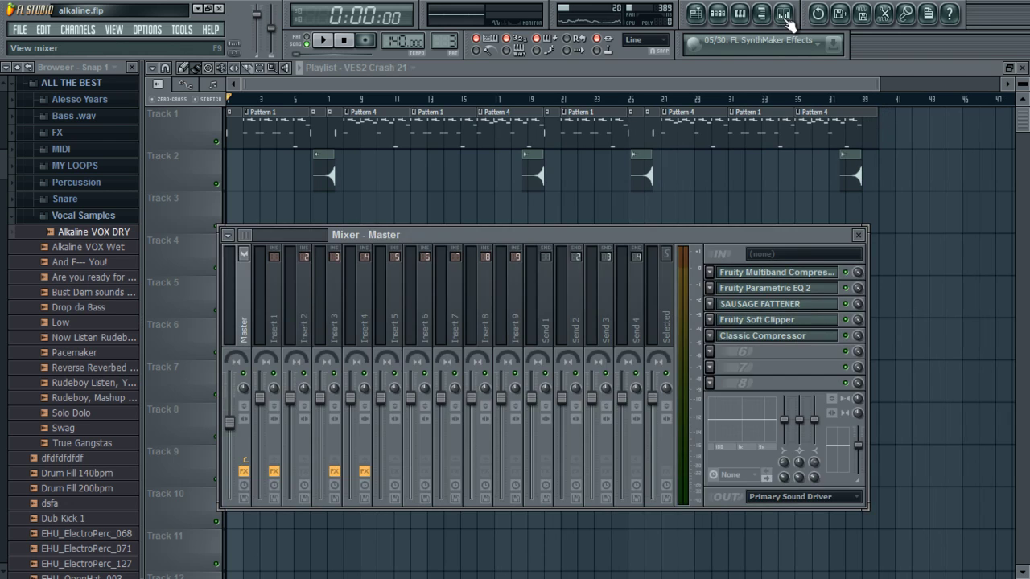
click(784, 14)
click(790, 15)
click(858, 235)
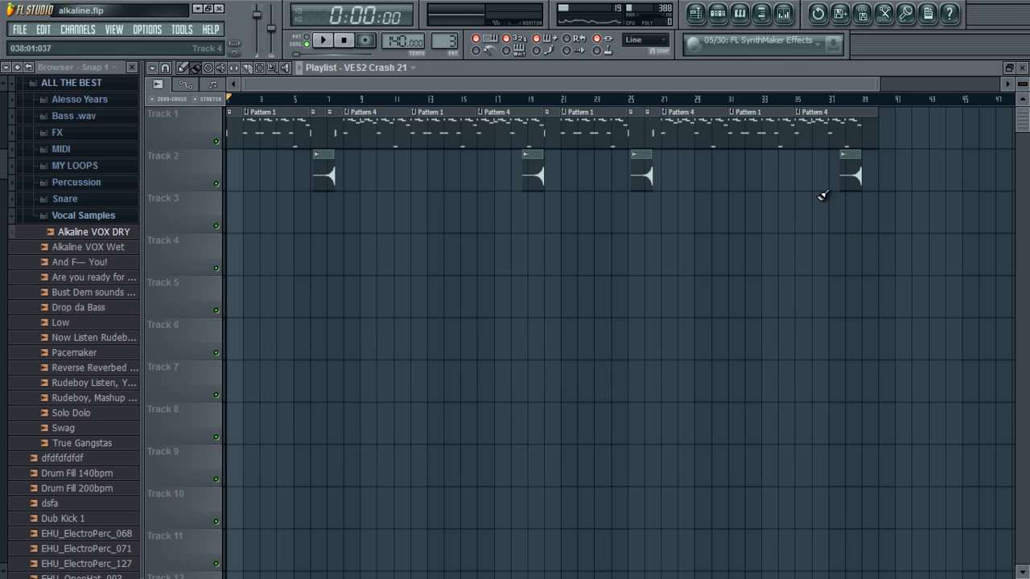
Reopen the IL Harmor channel, audition the vocal and review its image and effects pages.
click(723, 12)
click(383, 222)
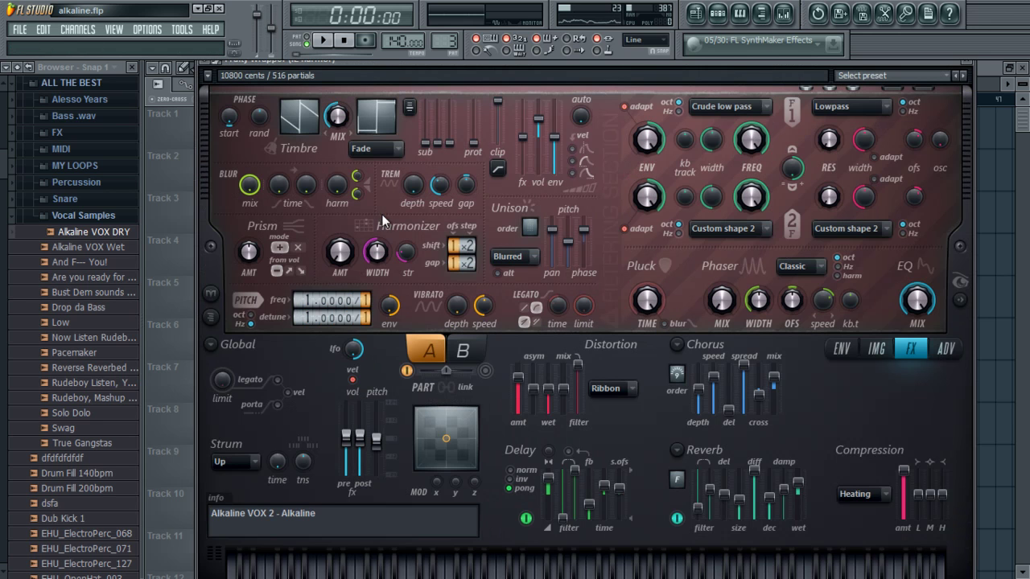
key(z)
key(z)
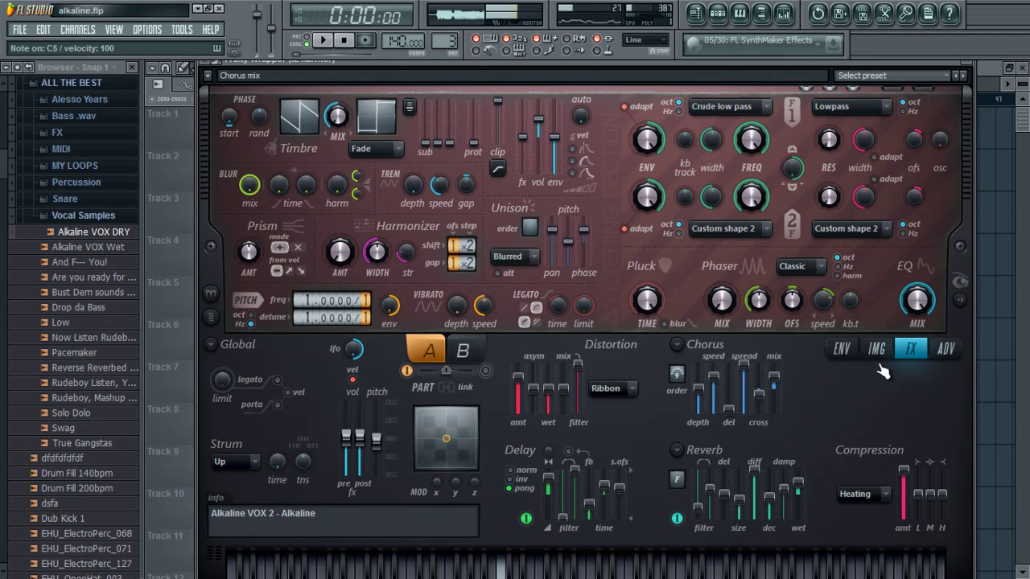
key(z)
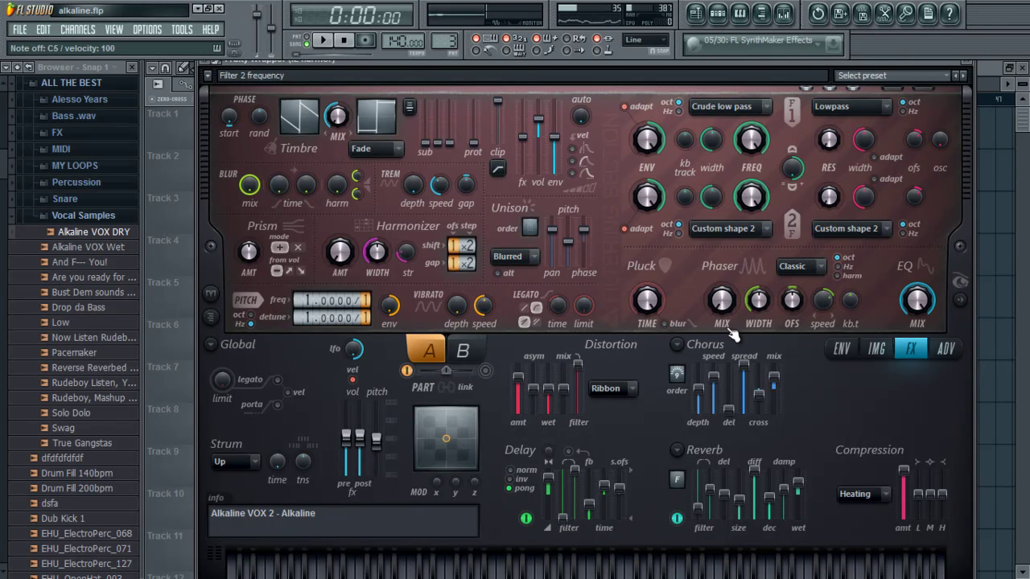
click(879, 352)
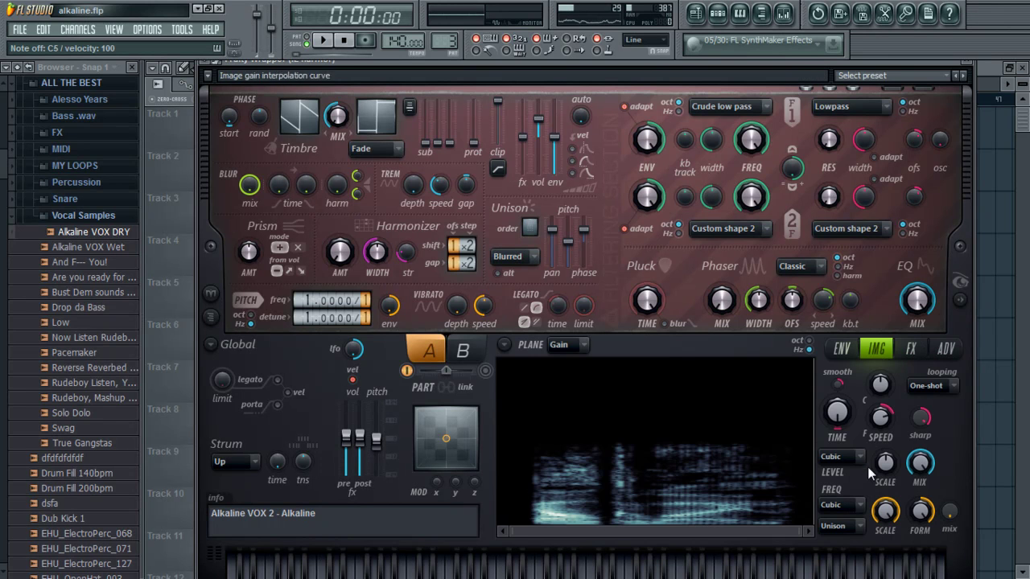
click(912, 353)
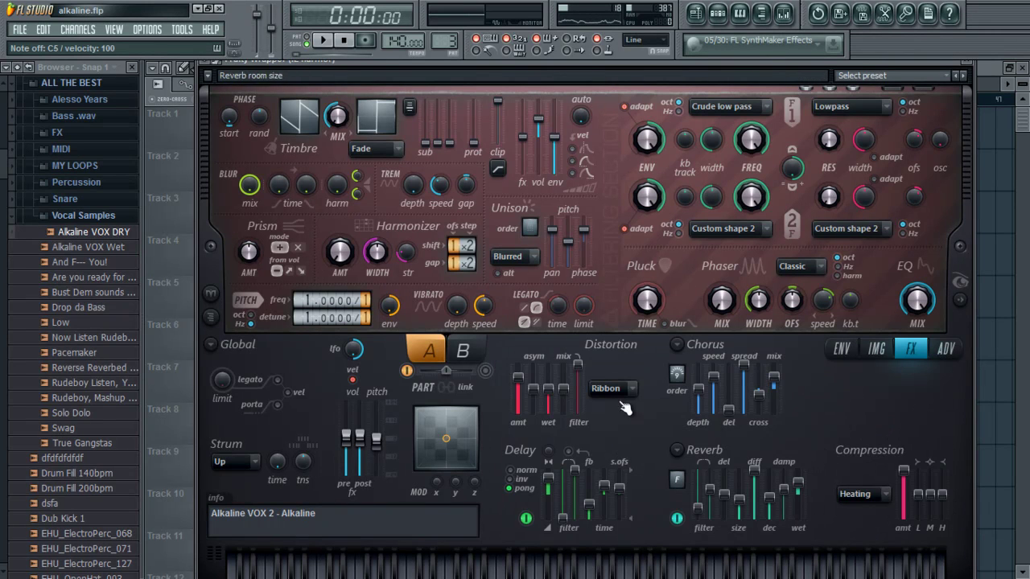
Audition the Harmor vocal at many different pitches, from C4 up to F#6.
key(q)
key(q)
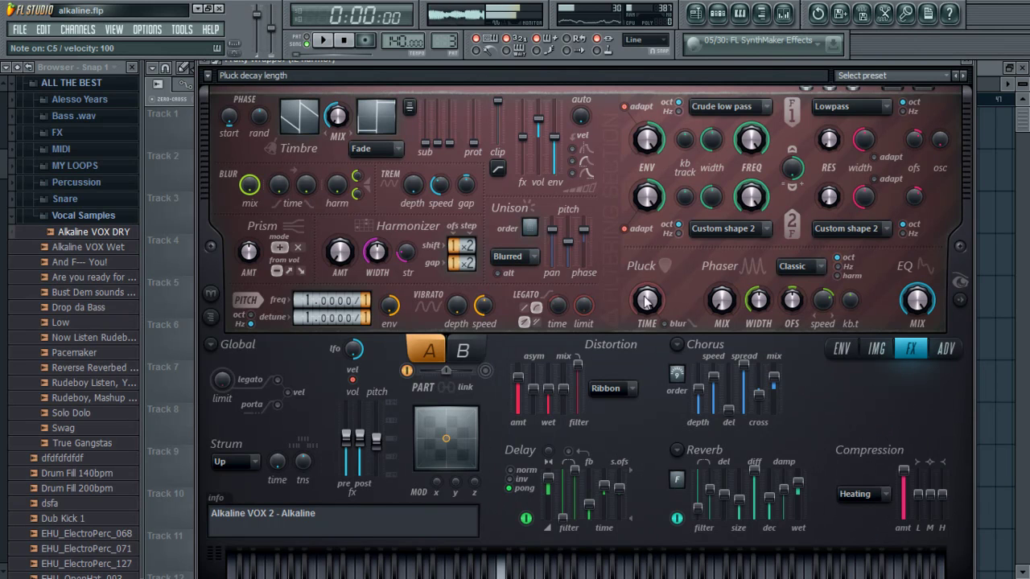
key(n)
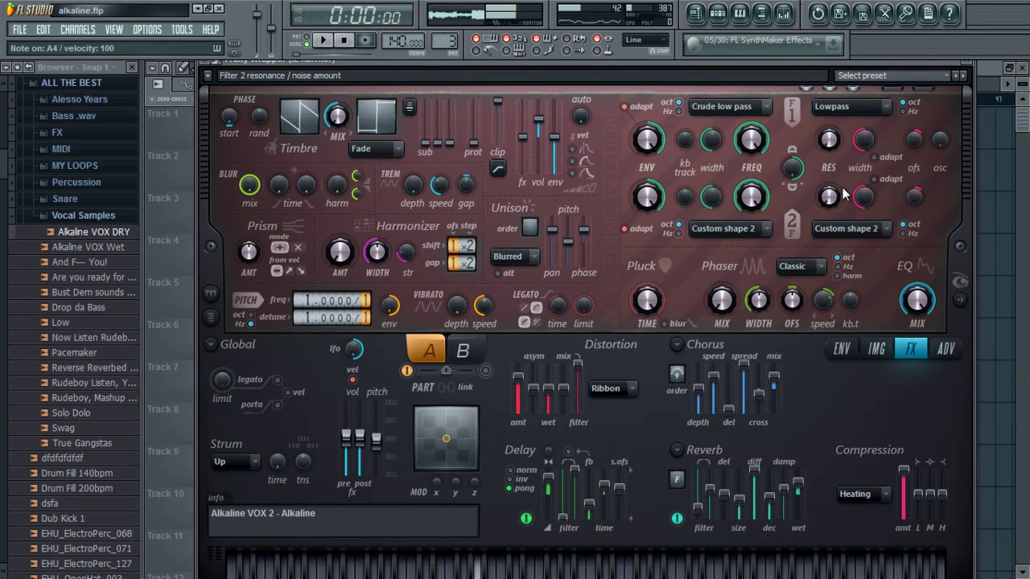
key(z)
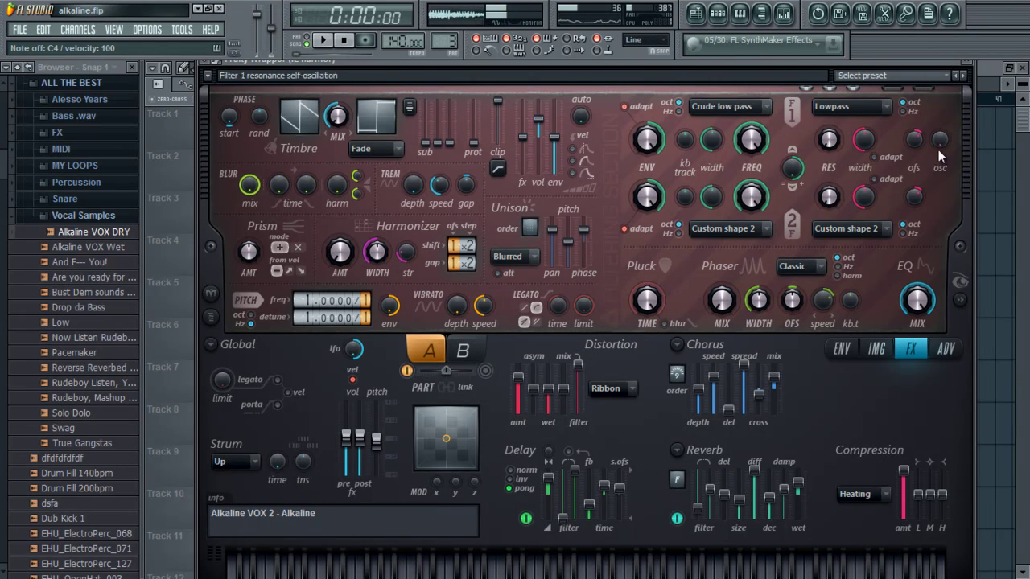
key(z)
key(c)
key(v)
key(z)
key(s)
key(z)
key(s)
key(x)
key(d)
key(c)
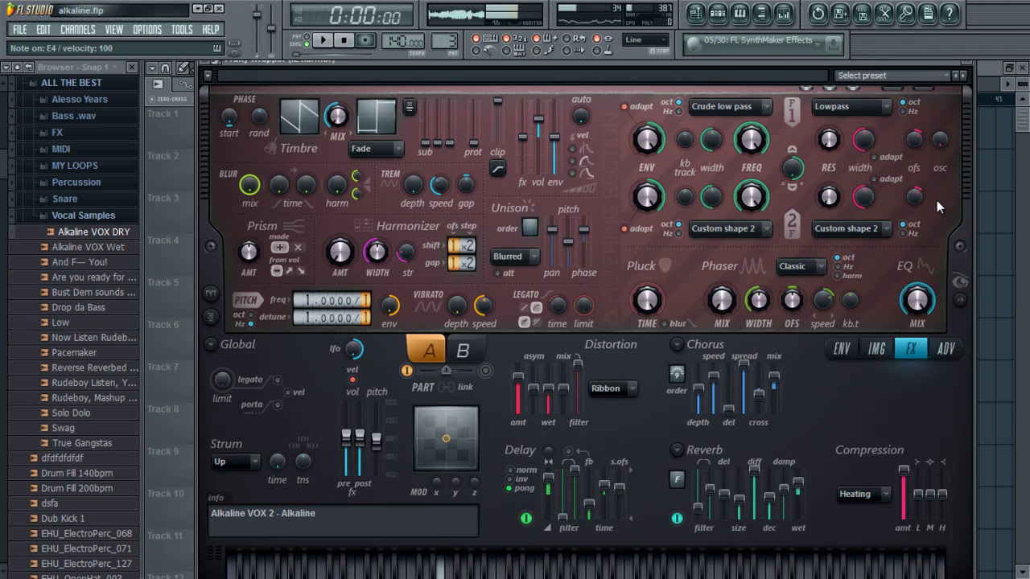
key(v)
key(g)
key(b)
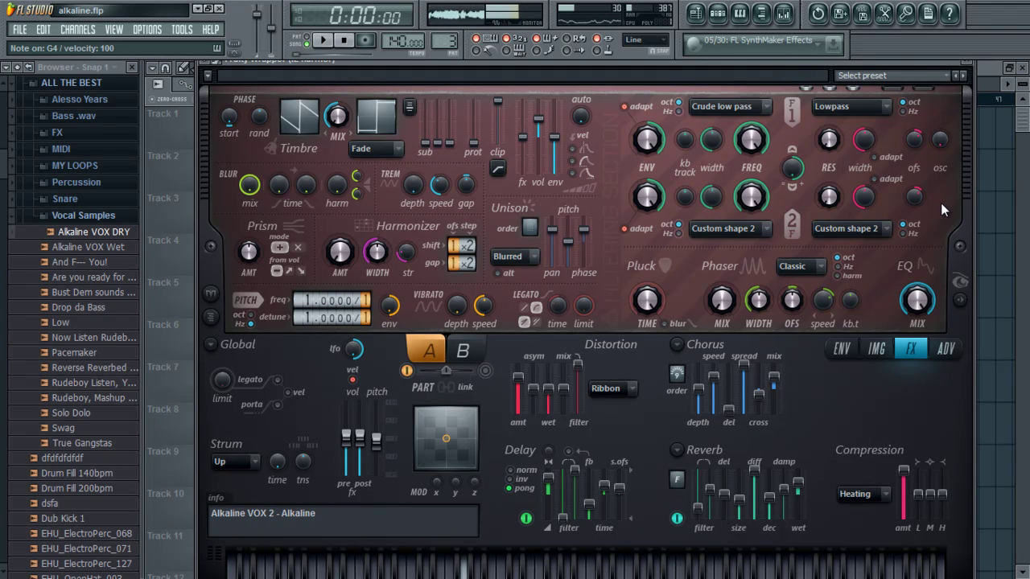
key(n)
key(j)
key(comma)
key(l)
key(5)
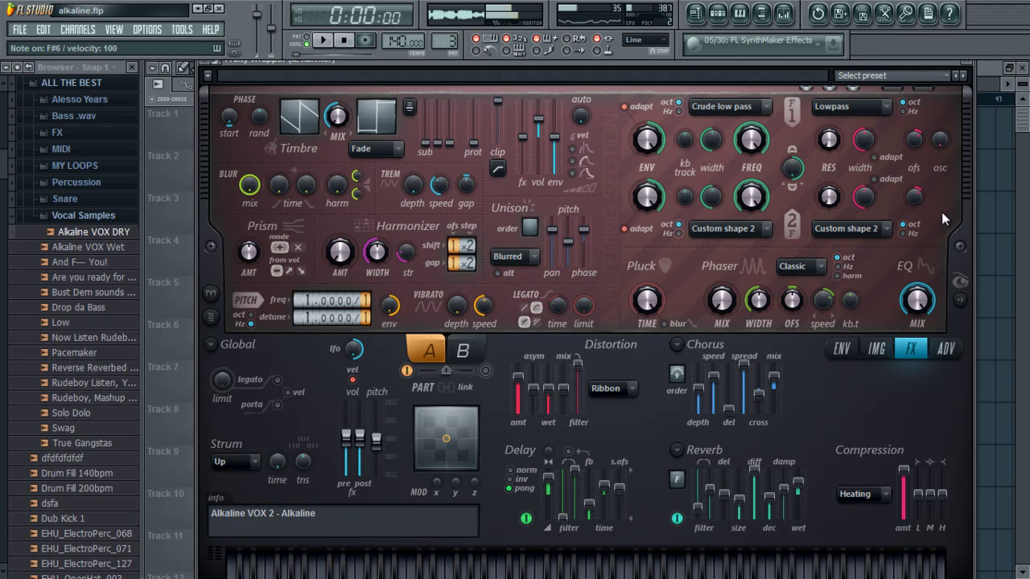
key(e)
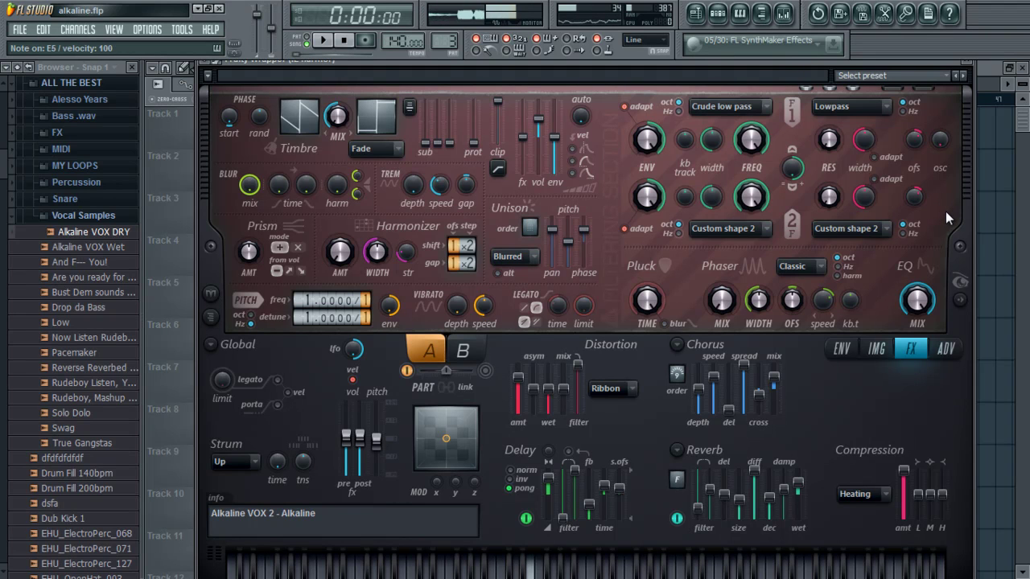
key(g)
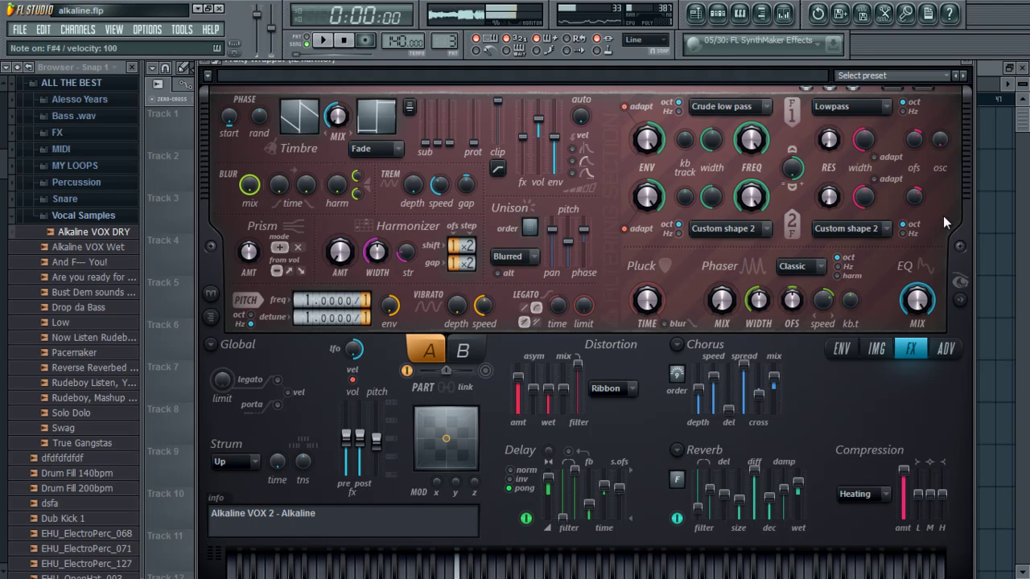
Make Pattern 1 the active pattern and clear the plugin and step sequencer windows off the playlist.
click(975, 64)
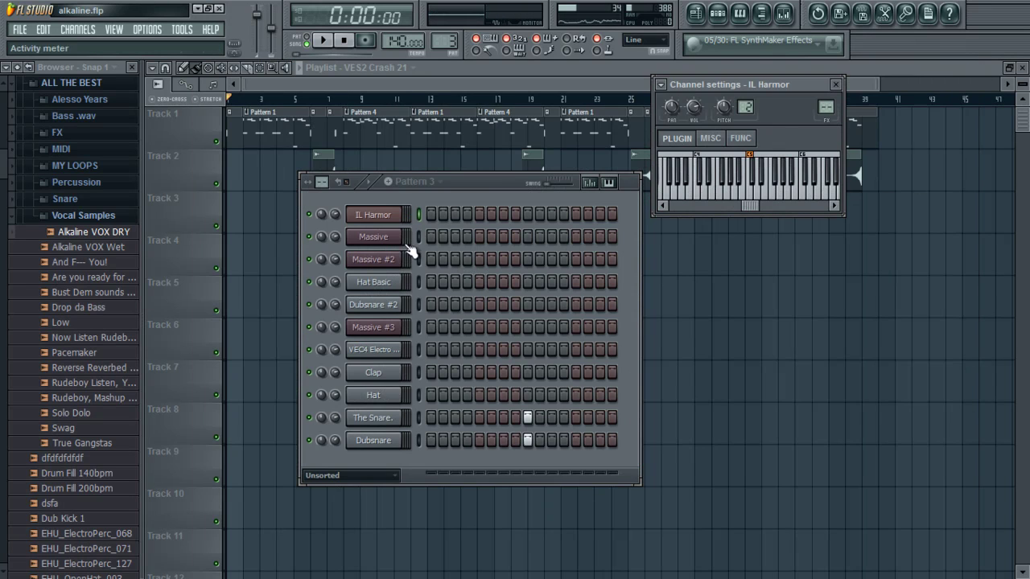
click(414, 182)
click(413, 196)
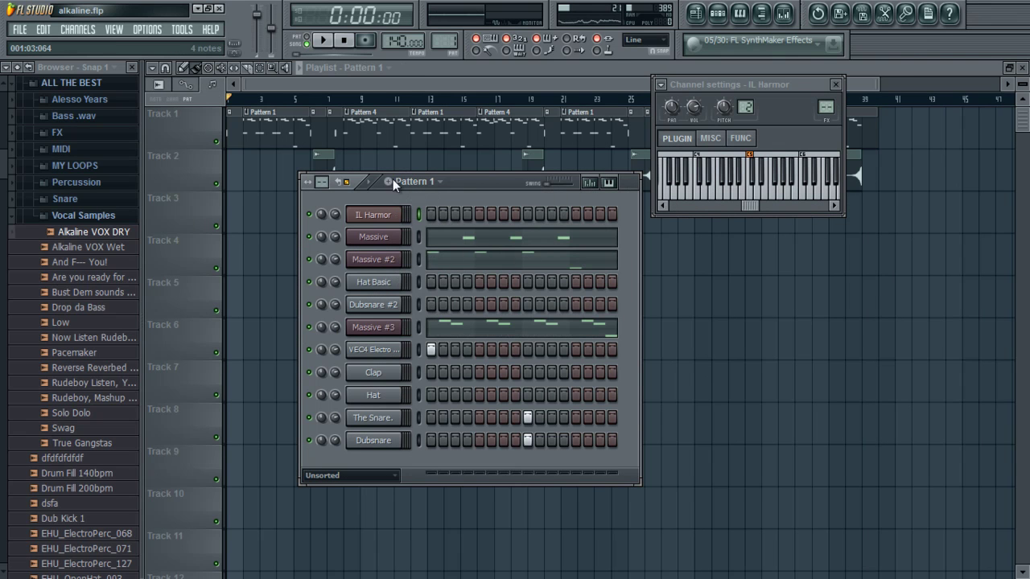
click(378, 102)
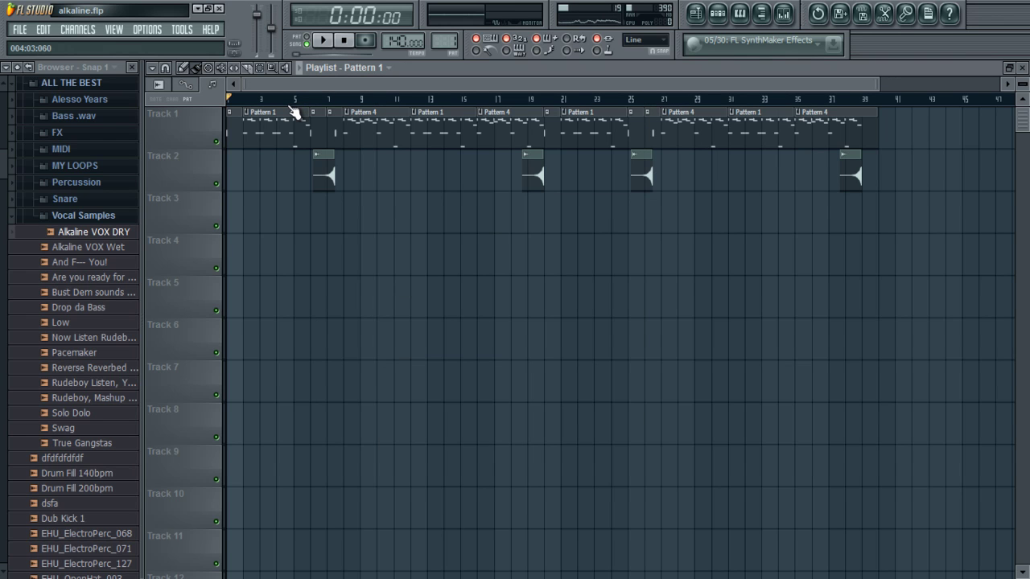
Play the song arrangement and open the IL Harmor channel's image section during playback.
key(space)
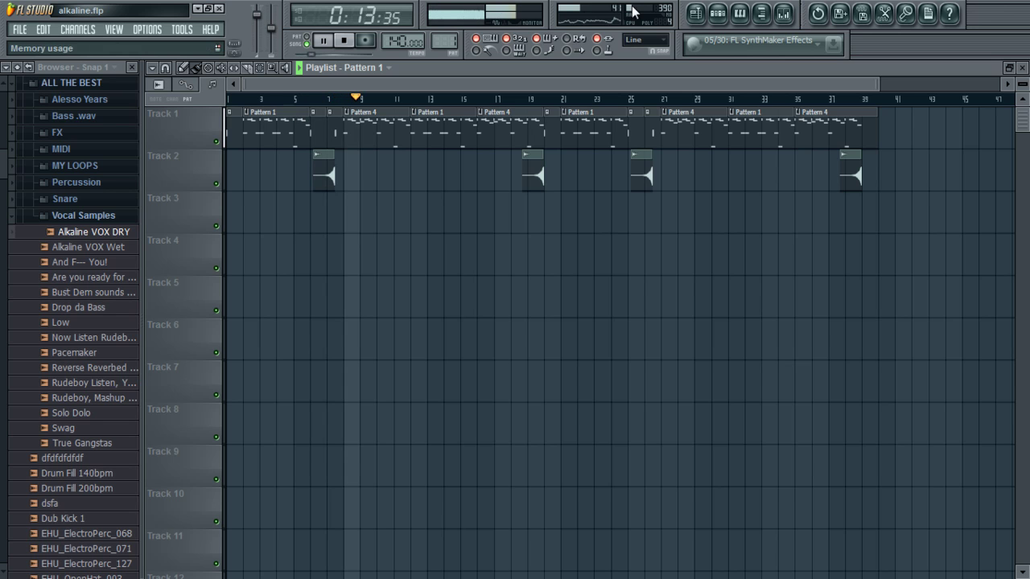
click(715, 19)
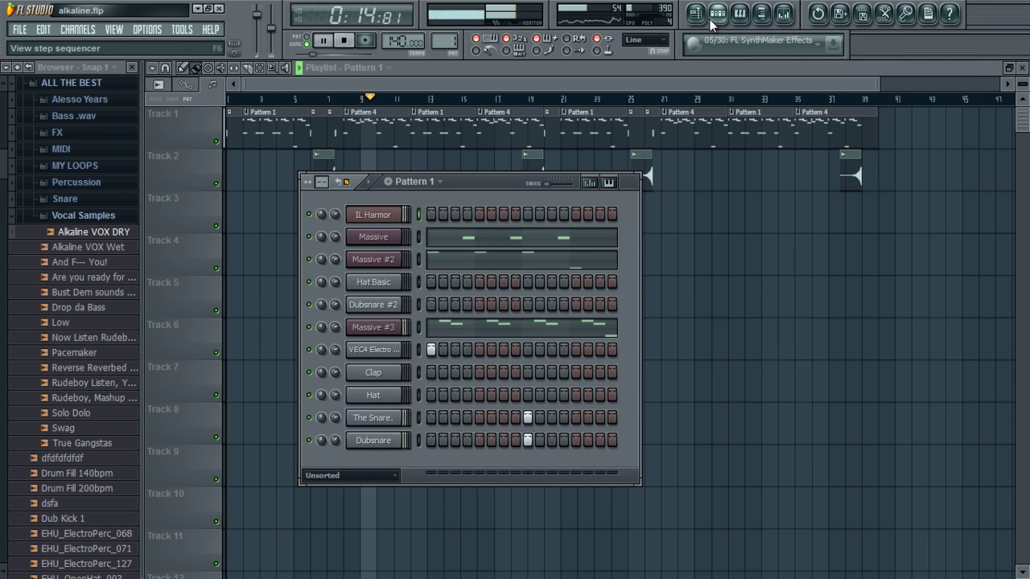
click(397, 223)
click(875, 349)
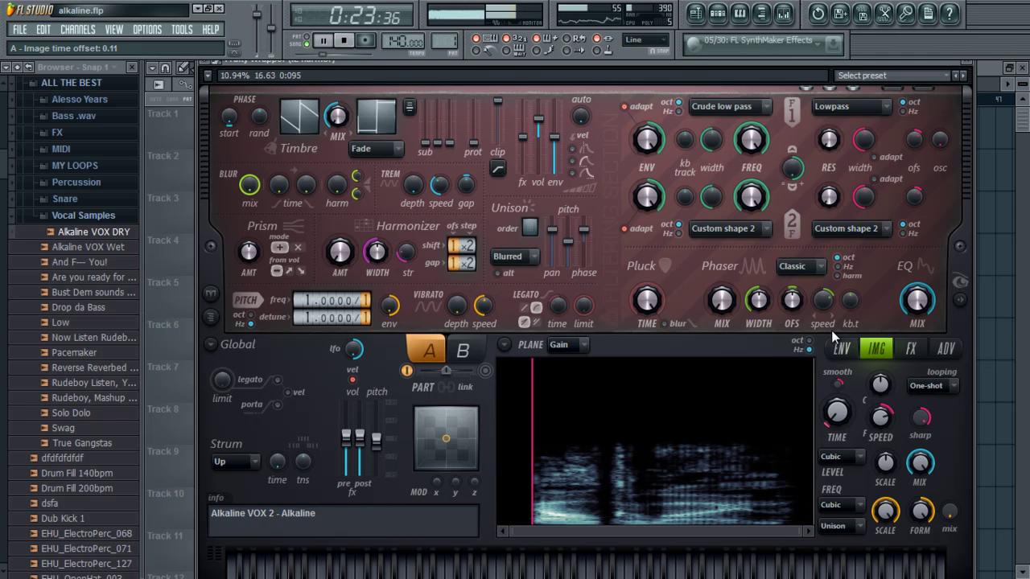
Examine the opening of the Alkaline vocal spectrogram up close in Harmor's image display while the song plays.
scroll(553, 503, up, 2)
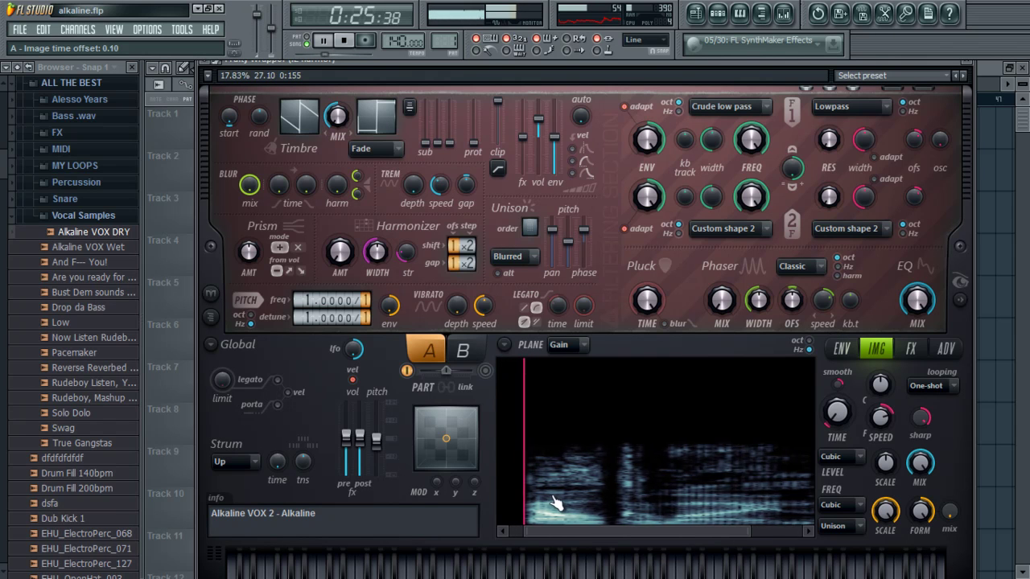
scroll(553, 502, up, 3)
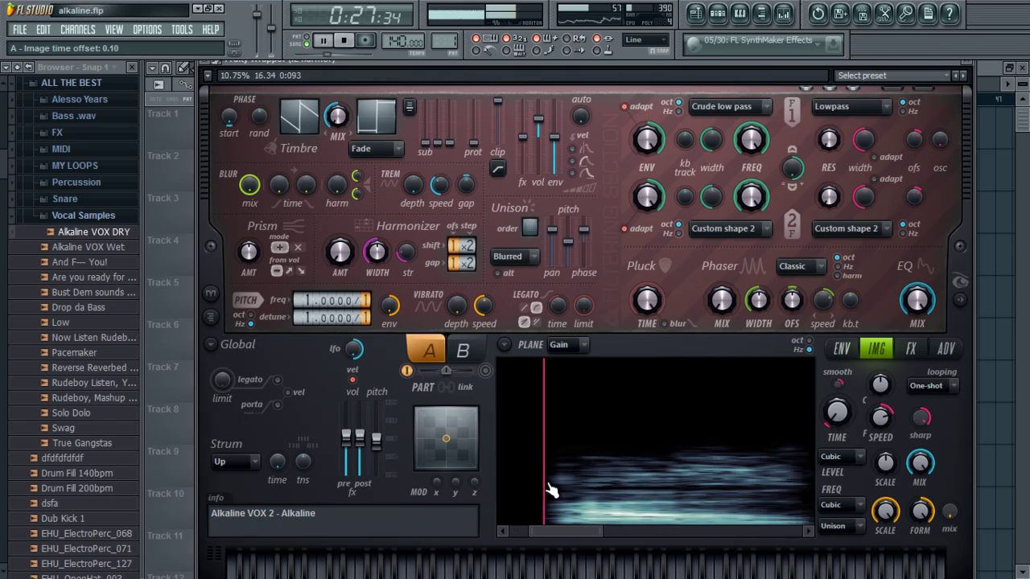
scroll(552, 490, up, 4)
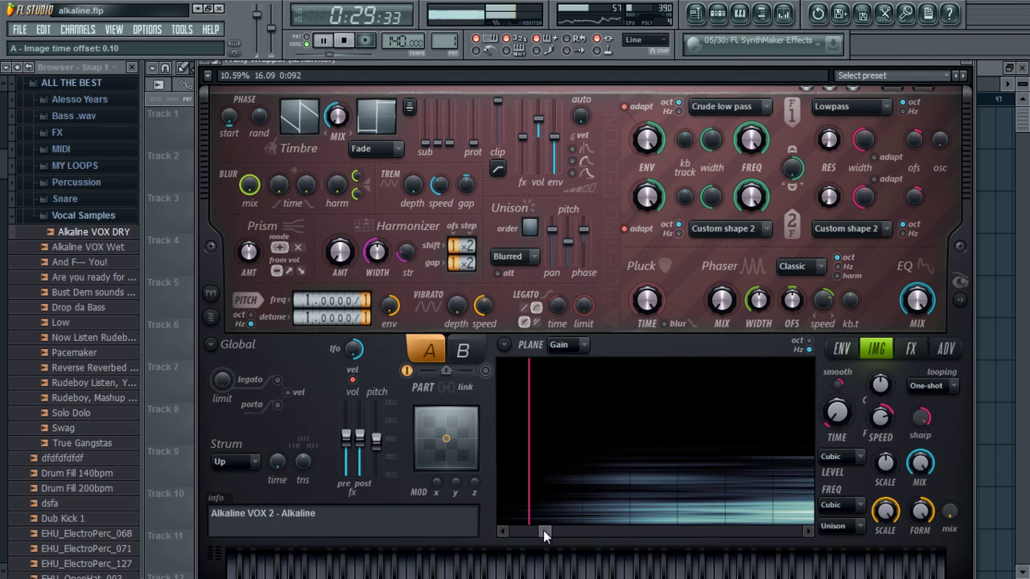
drag(543, 530, 536, 534)
drag(841, 417, 831, 424)
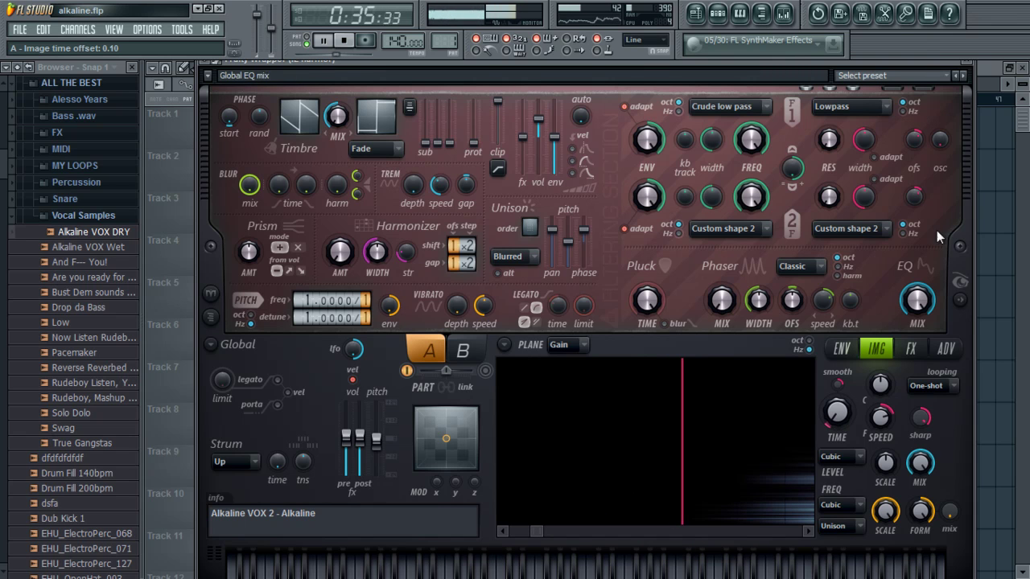
scroll(574, 484, down, 5)
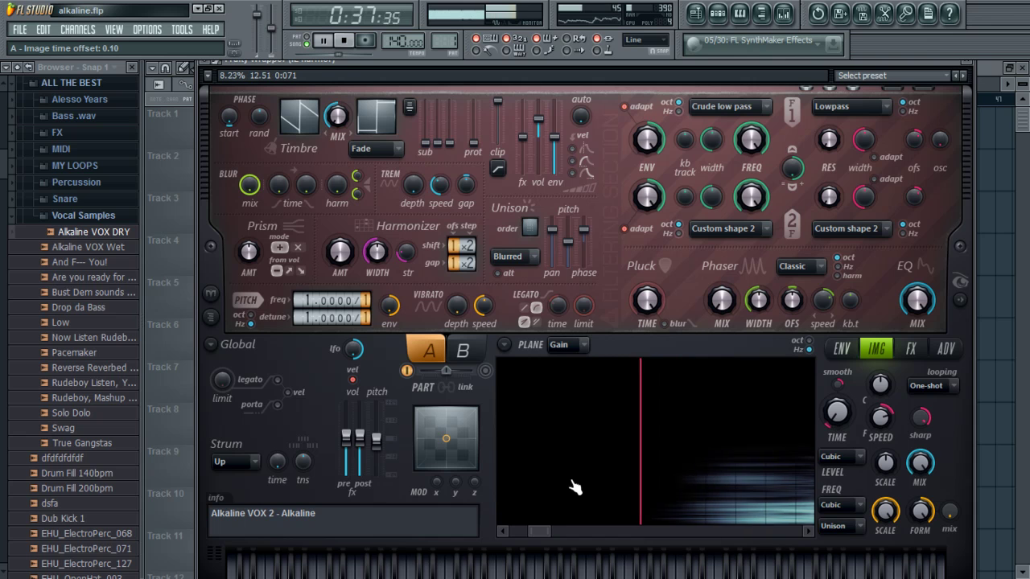
scroll(577, 511, down, 5)
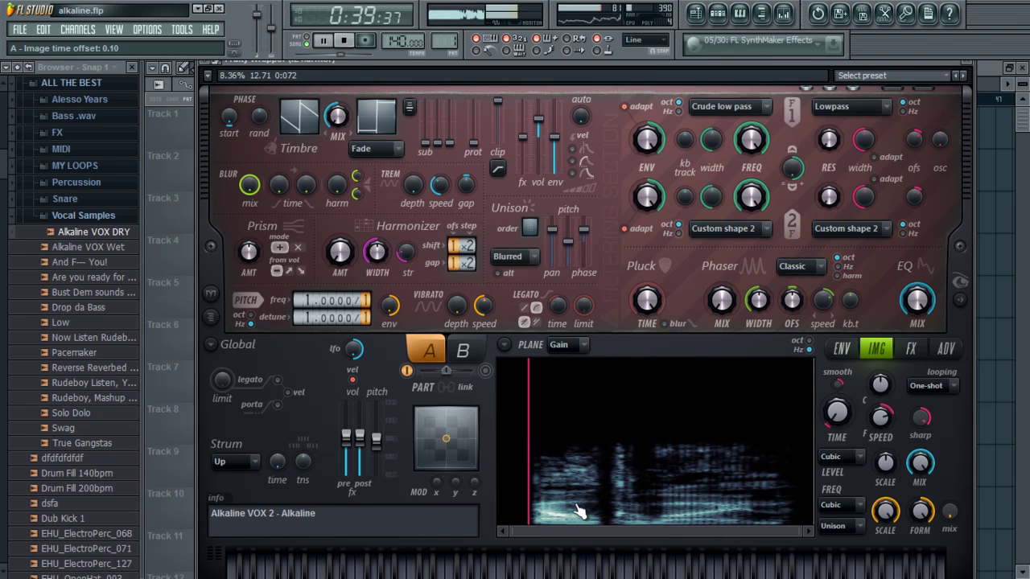
Close the windows covering the playlist, follow the arrangement through its final Pattern 4 section, and stop playback.
click(968, 67)
click(609, 88)
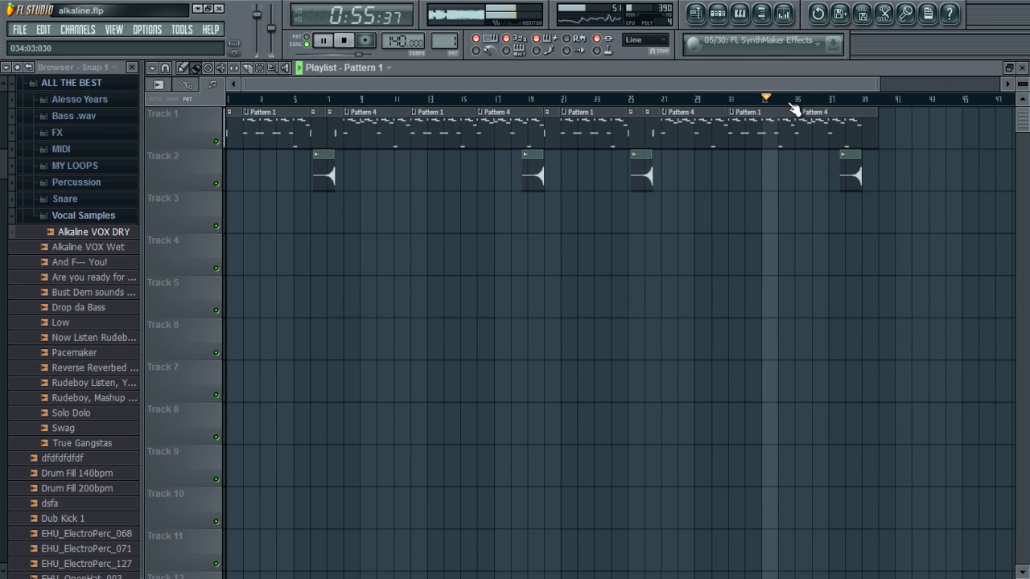
scroll(794, 106, up, 5)
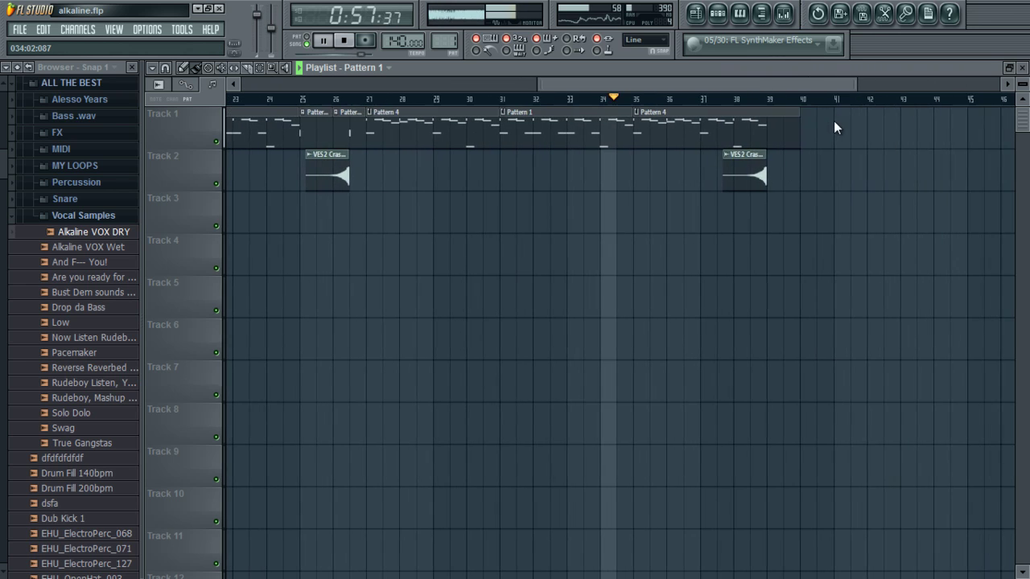
scroll(794, 109, up, 3)
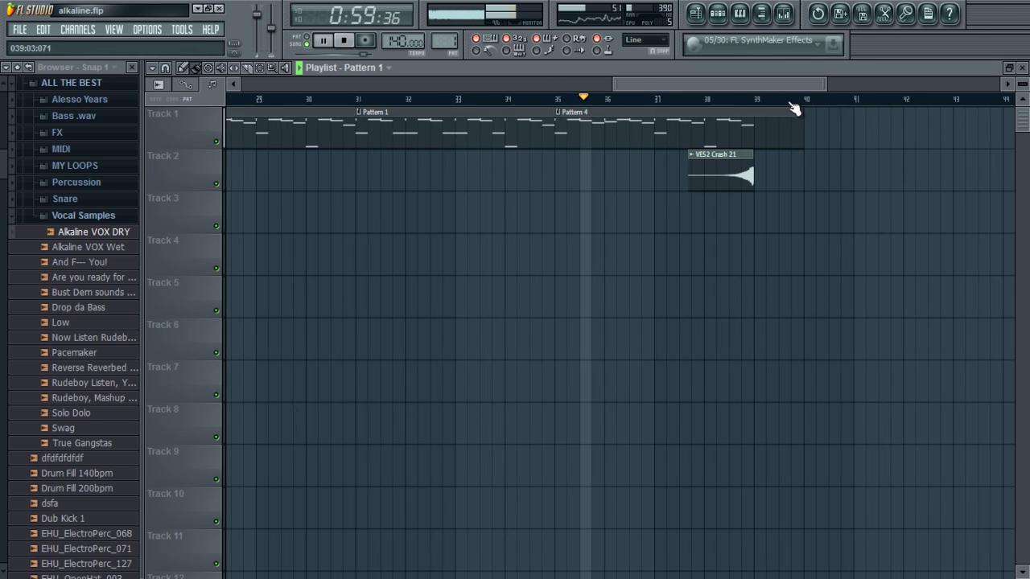
scroll(693, 101, up, 3)
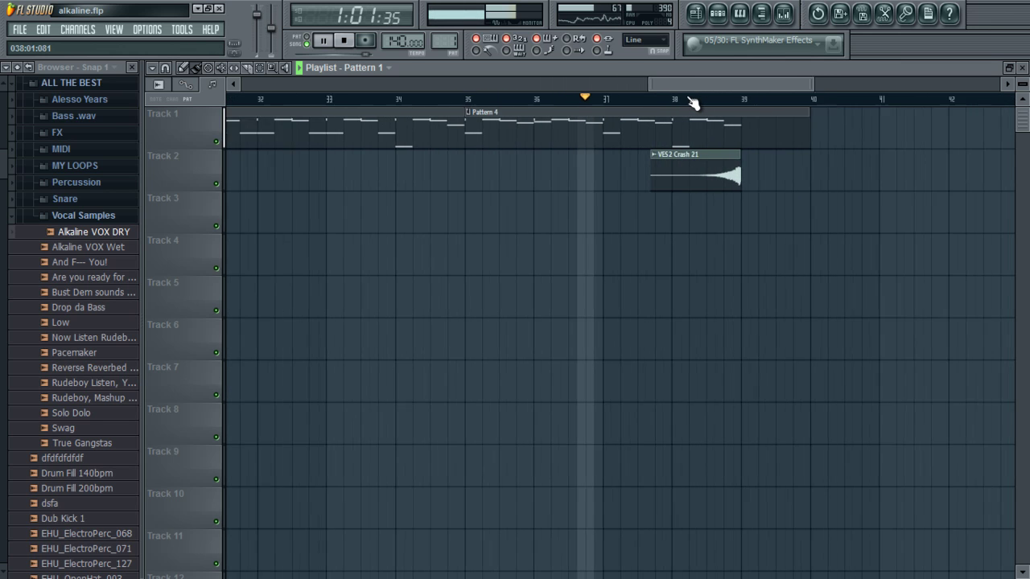
scroll(694, 103, down, 8)
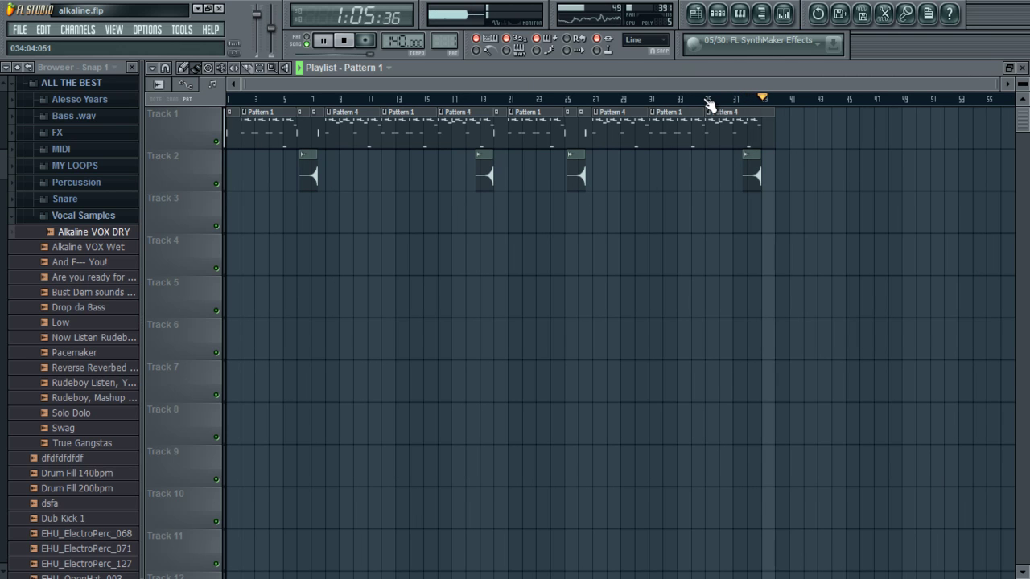
key(space)
Reopen the IL Harmor channel from the step sequencer and audition the vocal at C5.
click(713, 19)
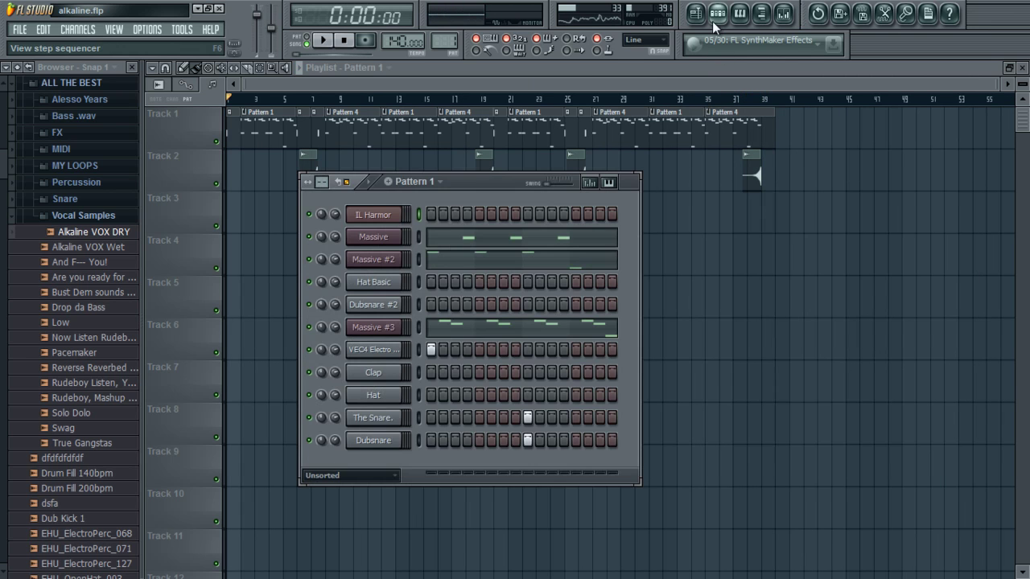
click(370, 217)
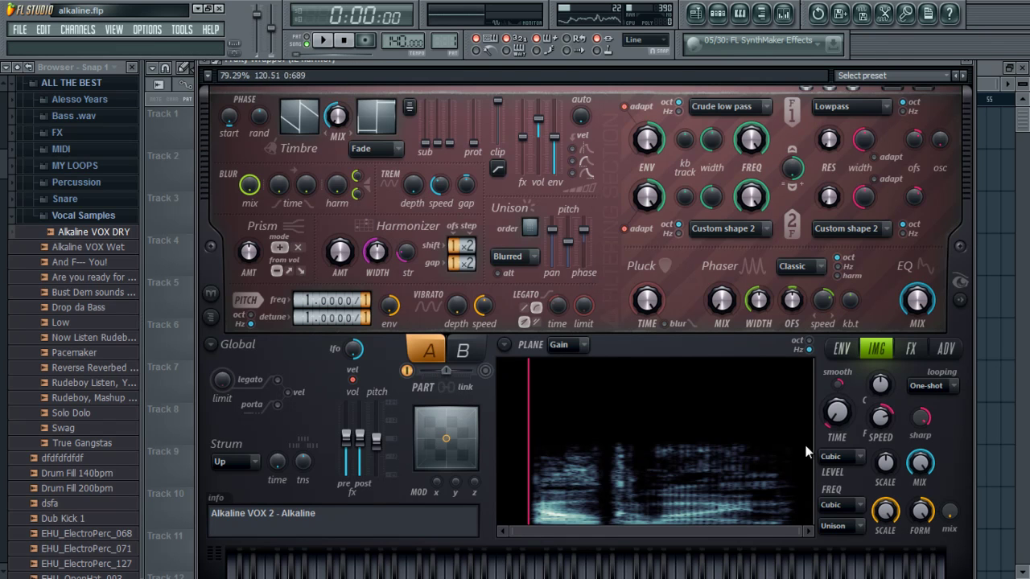
drag(835, 416, 810, 413)
key(q)
key(q)
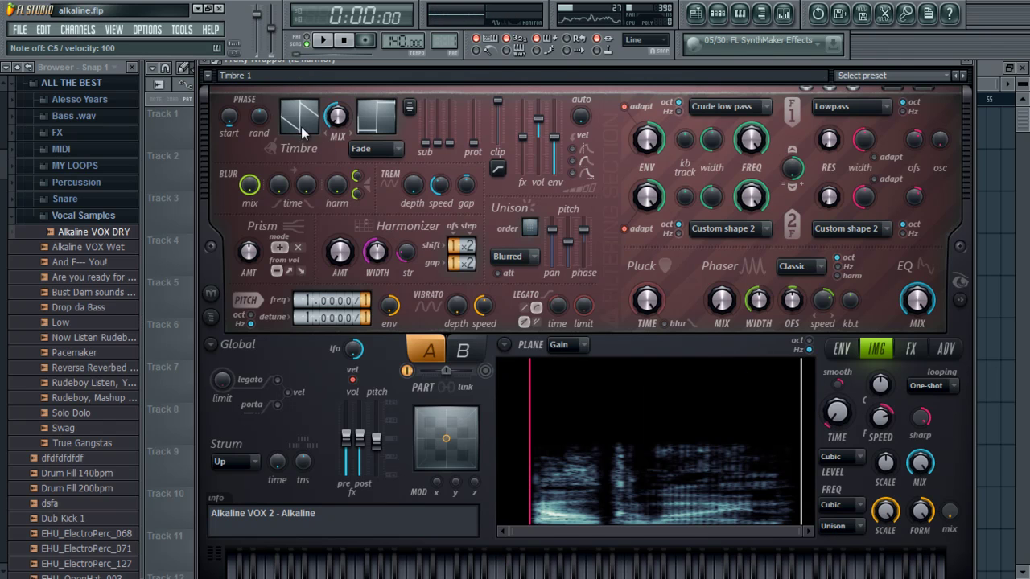
Save the Harmor vocal as a VST preset in the Harmor Presets folder on the desktop, basing its name on Alkaline VOX.
click(209, 76)
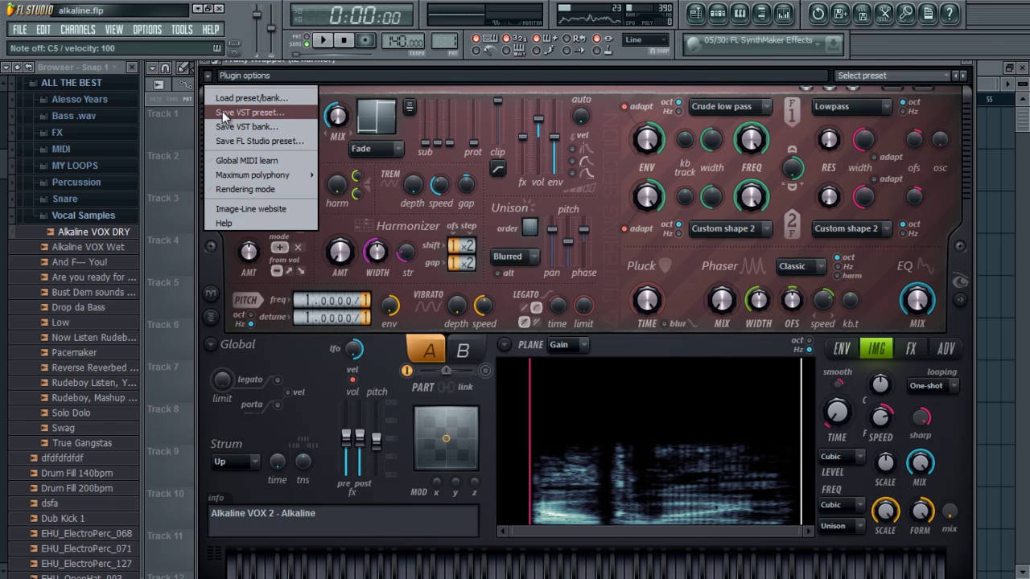
click(223, 113)
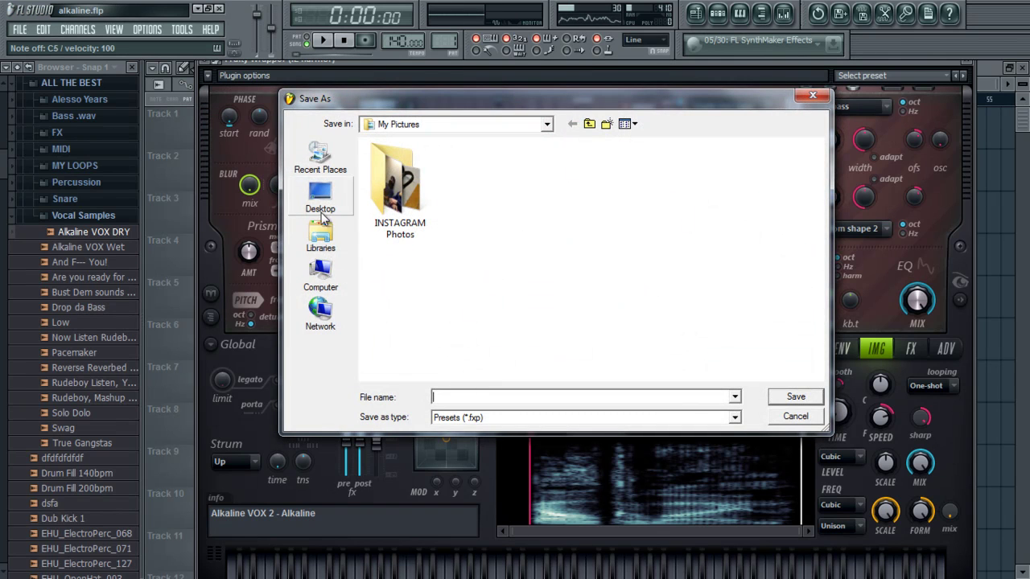
click(320, 203)
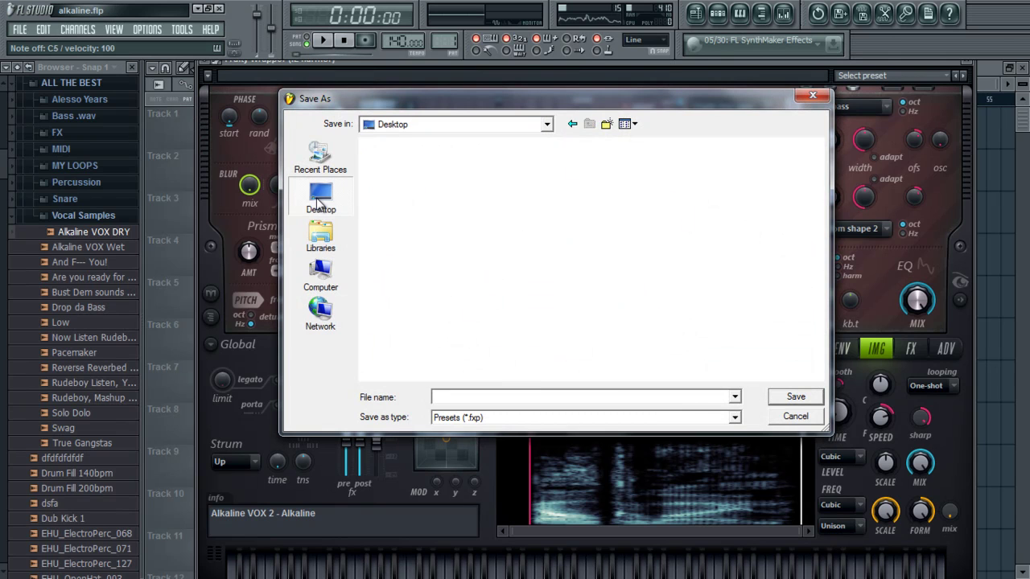
double_click(426, 325)
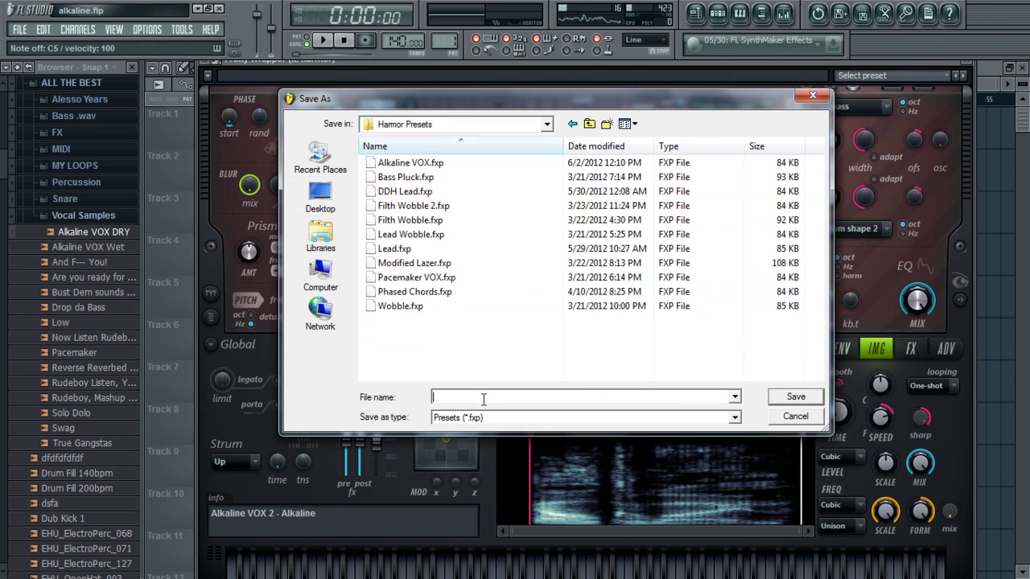
click(415, 163)
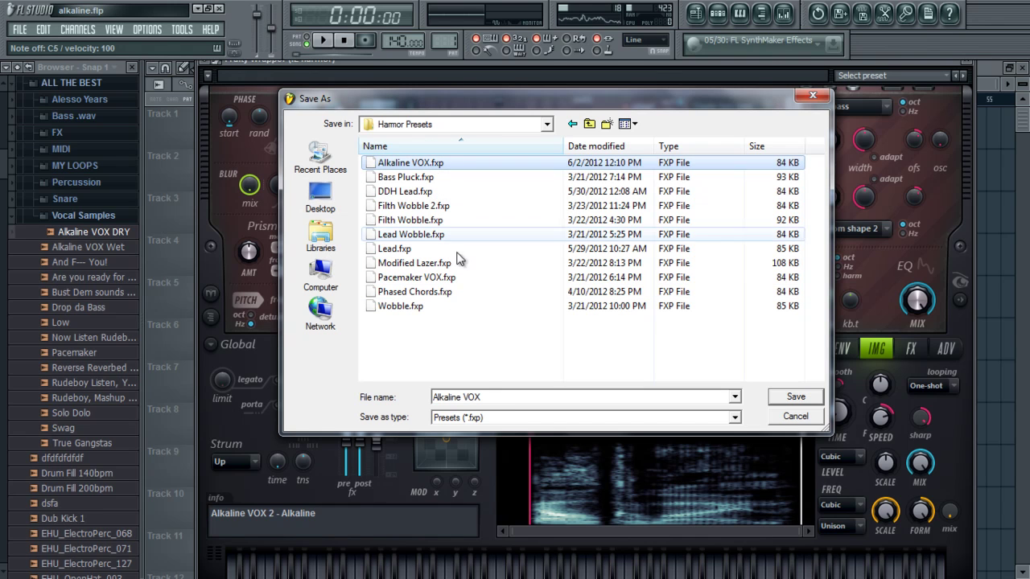
click(495, 396)
click(492, 397)
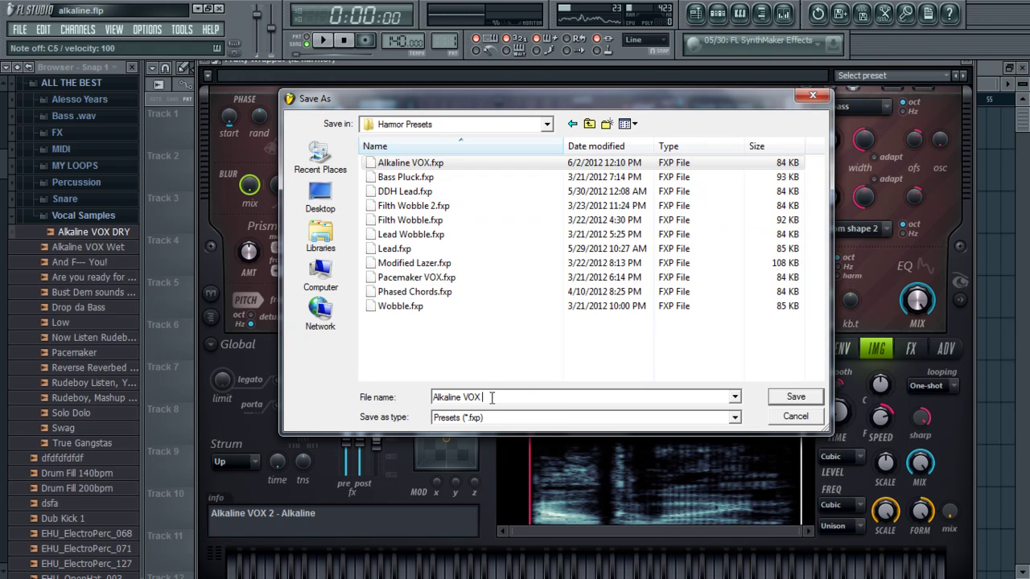
key(Return)
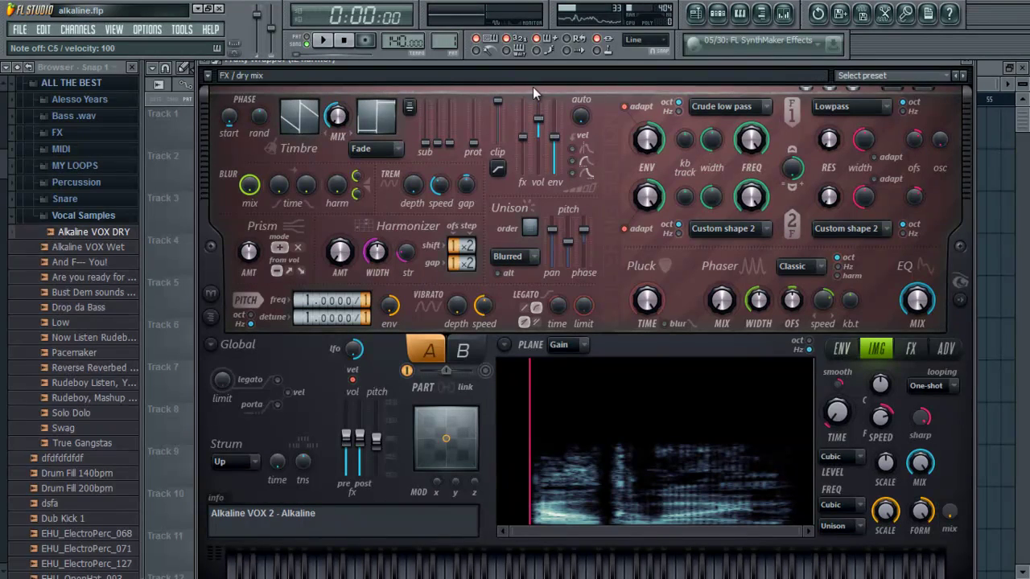
drag(537, 65, 588, 66)
drag(589, 16, 515, 4)
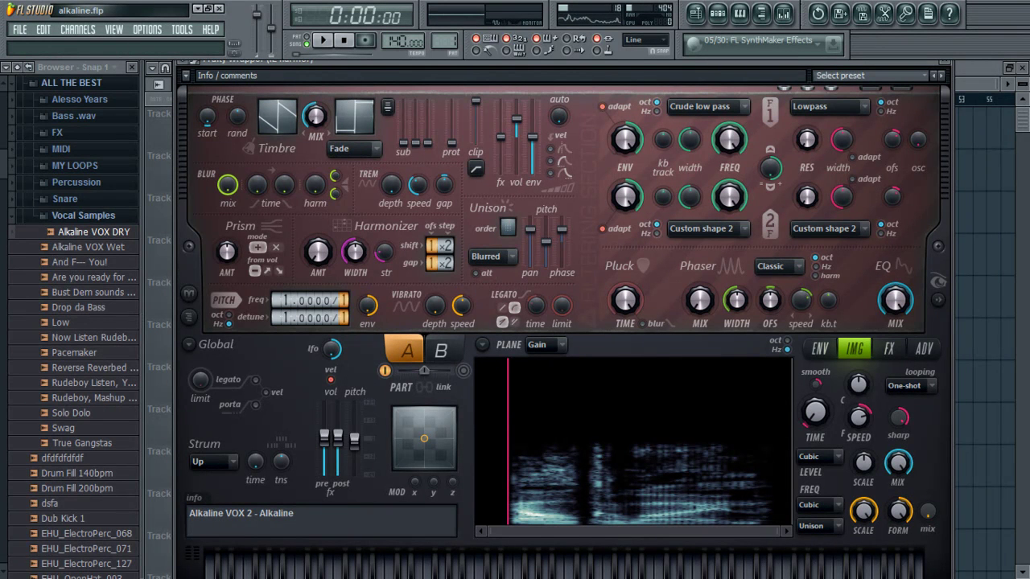
key(super)
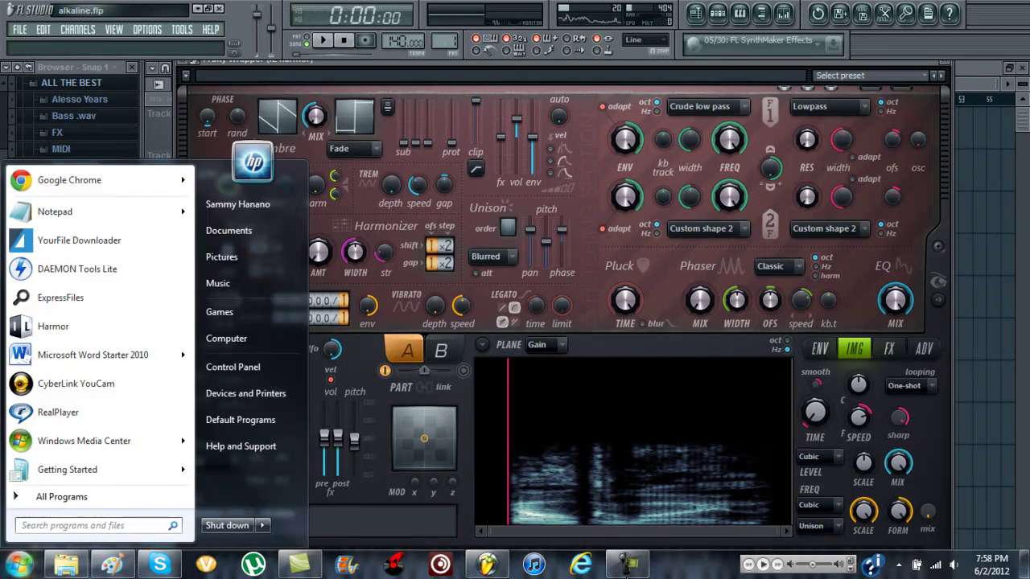
click(628, 563)
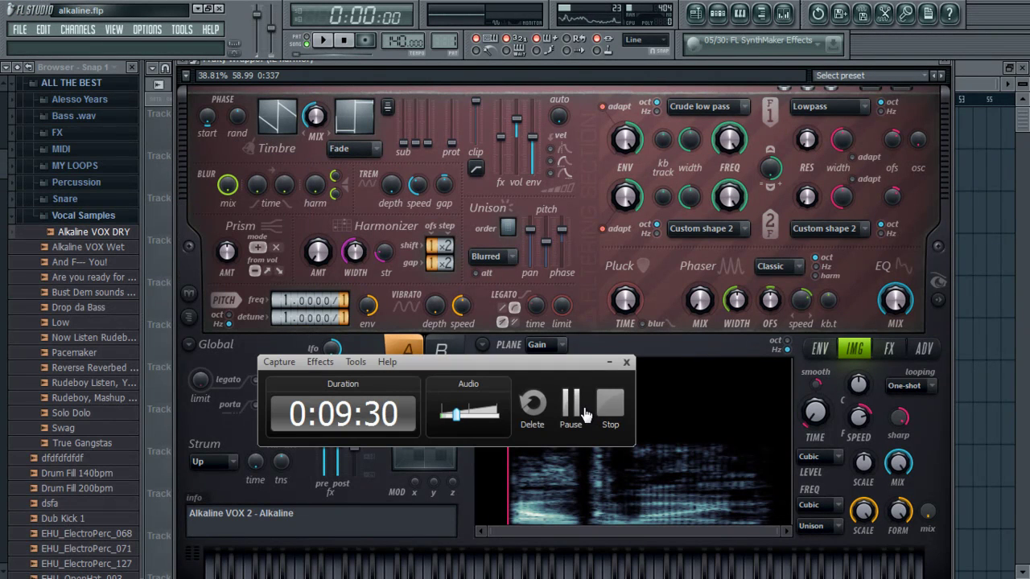